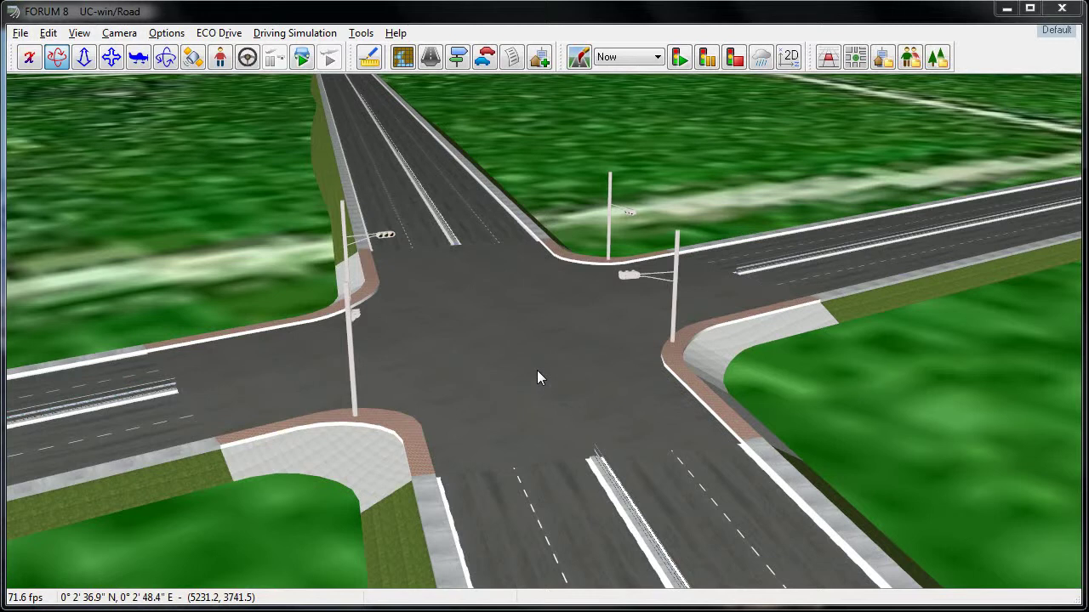
Step: Open the four-leg crossroads in the Intersection Editor using its right-click Edit Intersection command
click(443, 338)
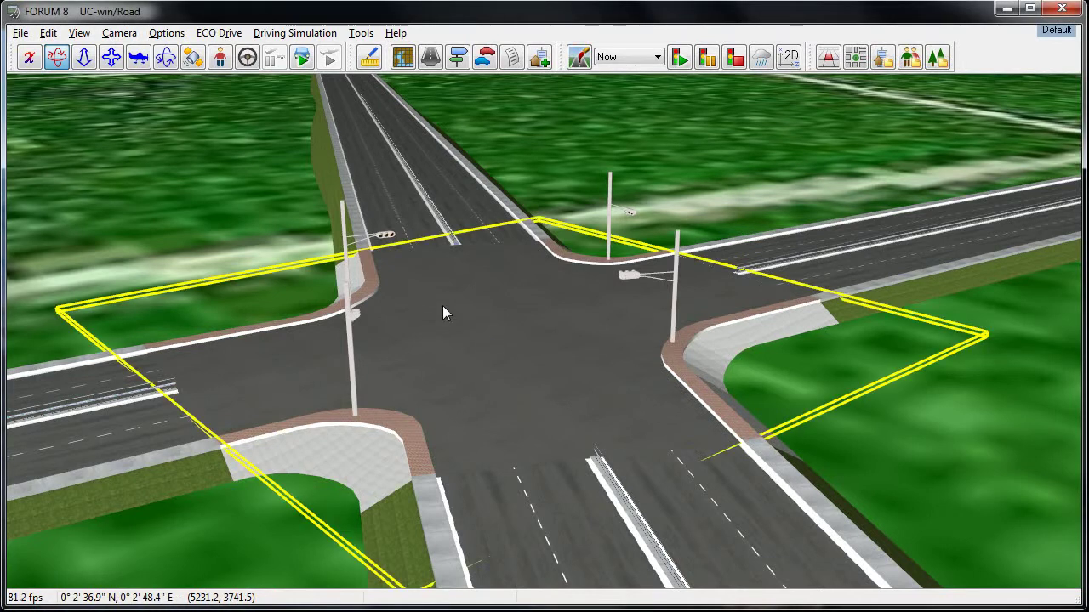
right_click(438, 321)
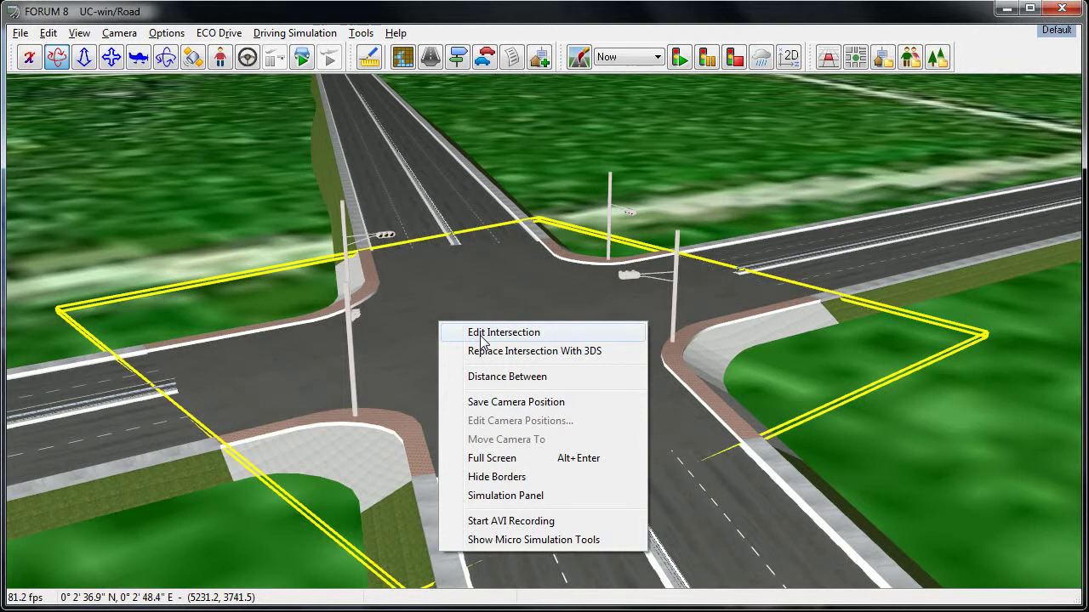
click(494, 337)
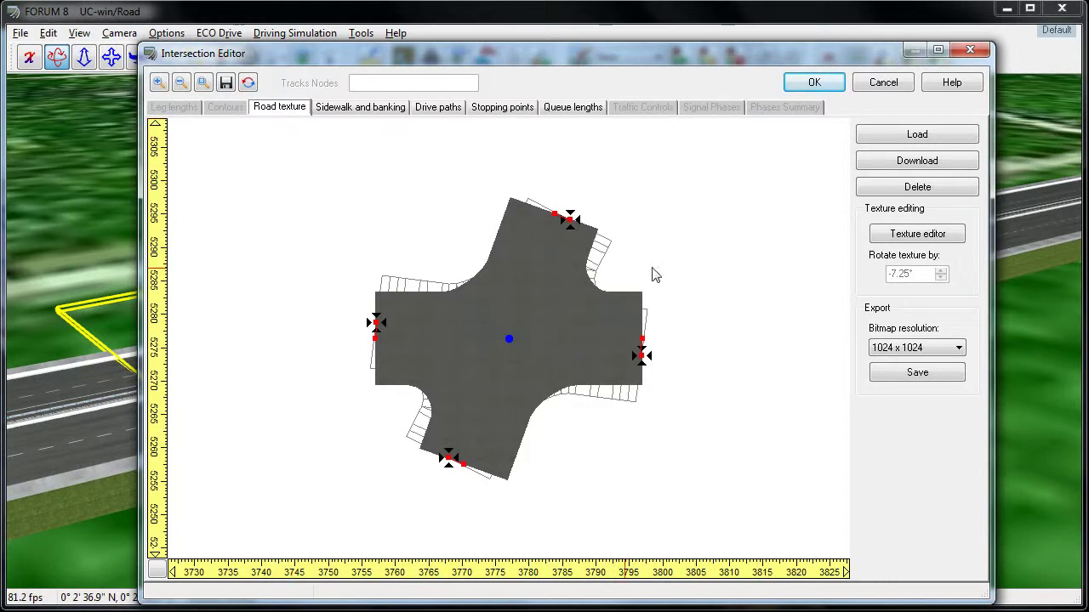
Step: Launch the Texture editor from the Road texture tab for the plain grey intersection surface
click(904, 238)
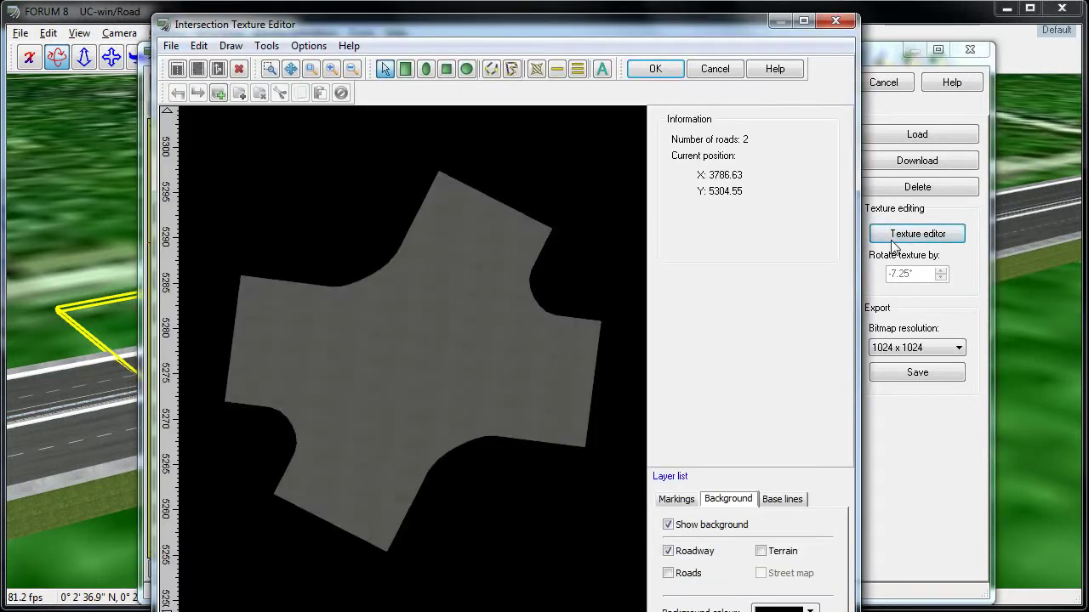
Step: Draw a crosswalk across the upper arm with a stop line just above it
drag(615, 35, 627, 63)
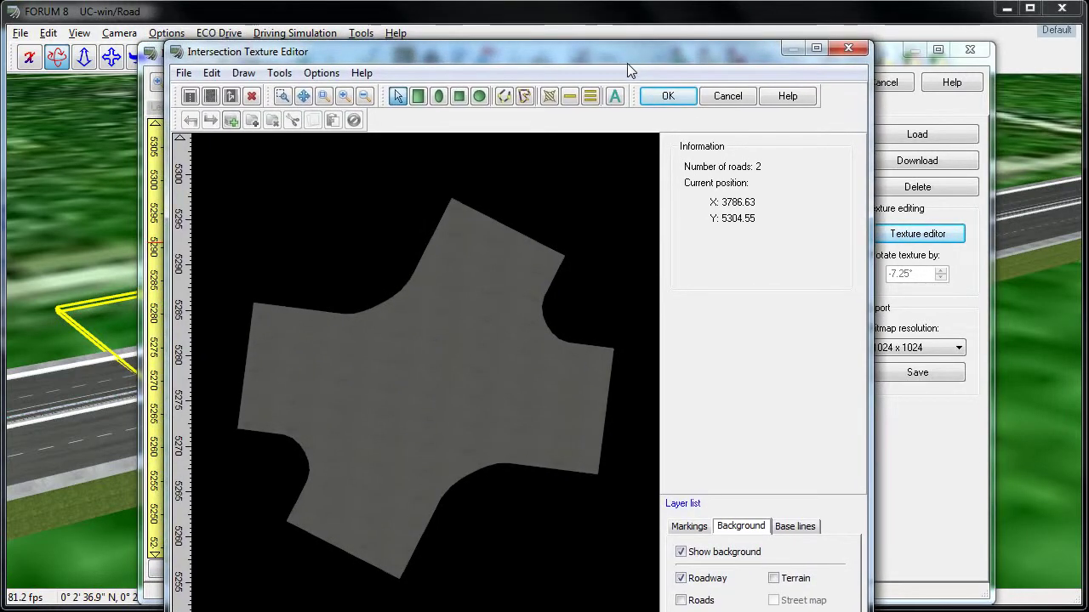
click(590, 96)
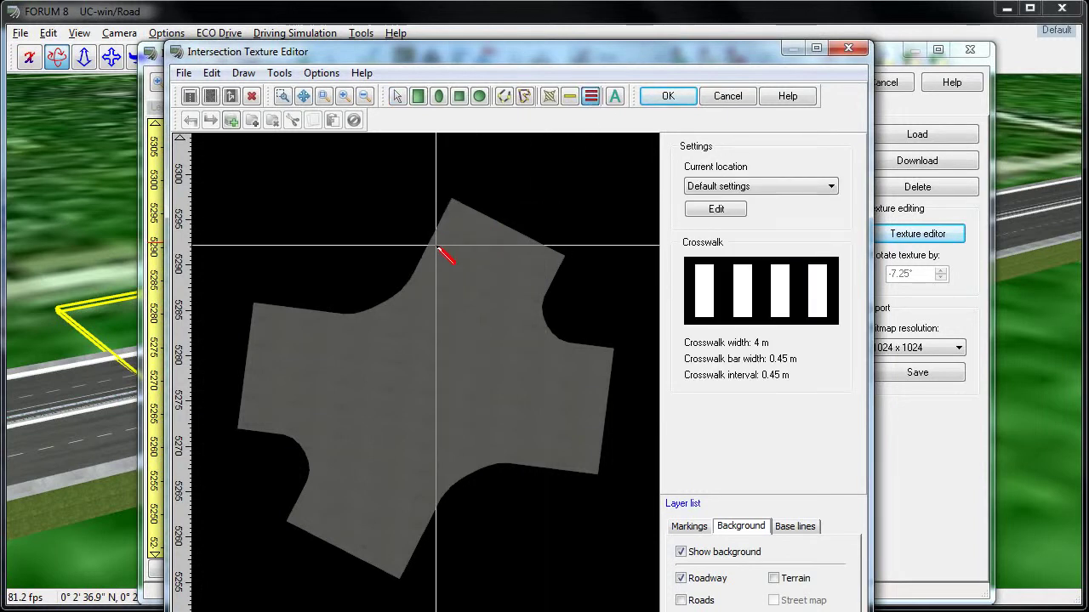
drag(443, 248, 537, 293)
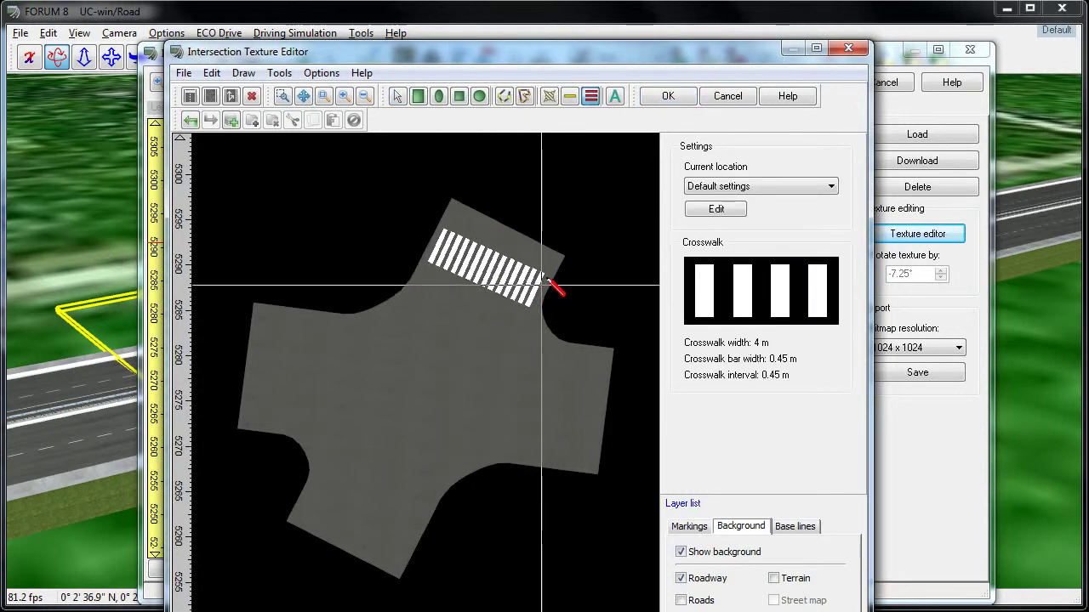
click(570, 96)
mouse_move(462, 219)
mouse_down()
mouse_move(462, 230)
mouse_move(550, 261)
mouse_up()
Step: Outline a seven-corner zebra zone in the centre of the intersection
click(549, 96)
click(421, 345)
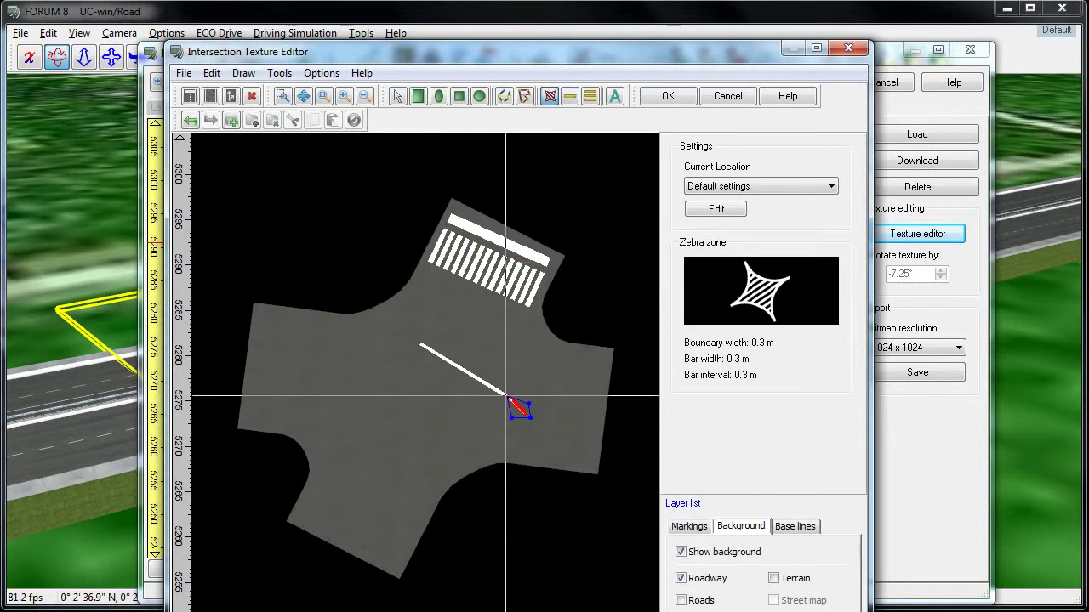
click(507, 396)
click(414, 440)
click(331, 381)
click(356, 357)
click(405, 397)
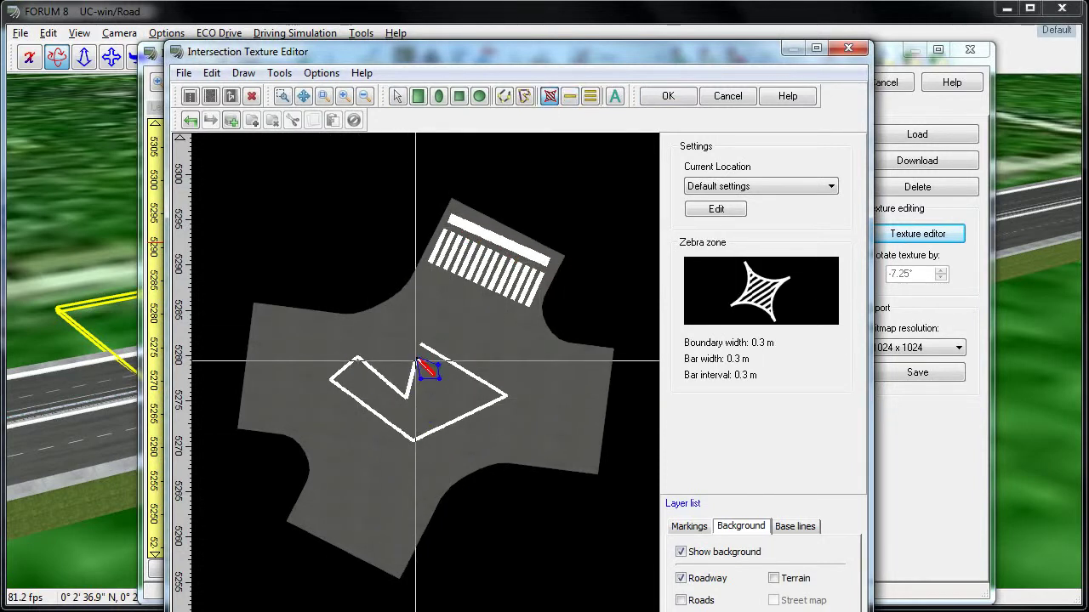
click(419, 353)
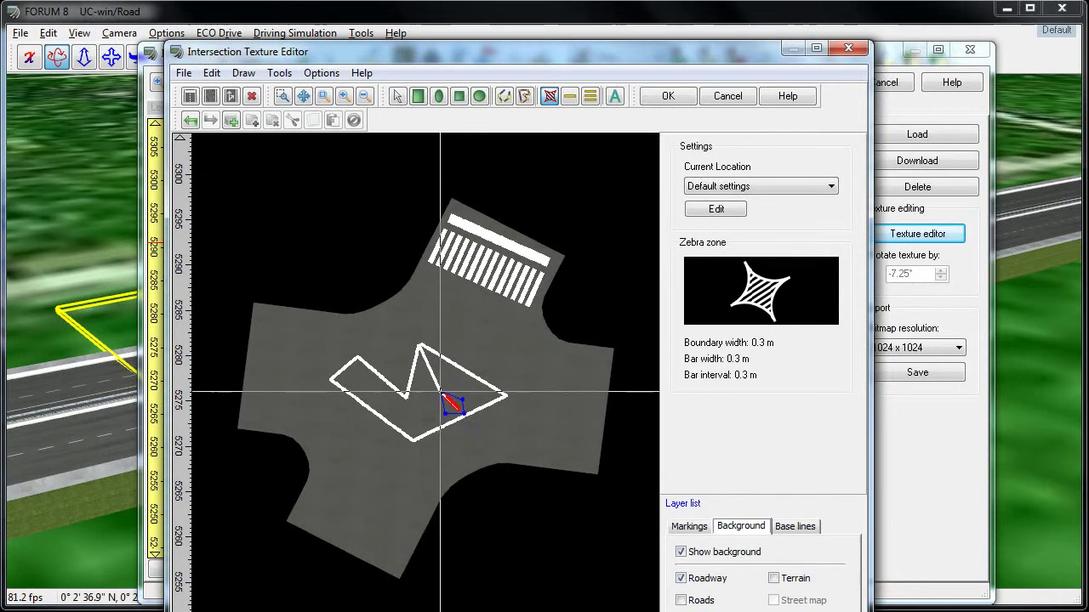
Step: Finish the zebra zone polygon so it fills with hatching
right_click(442, 394)
click(446, 397)
right_click(434, 394)
click(462, 402)
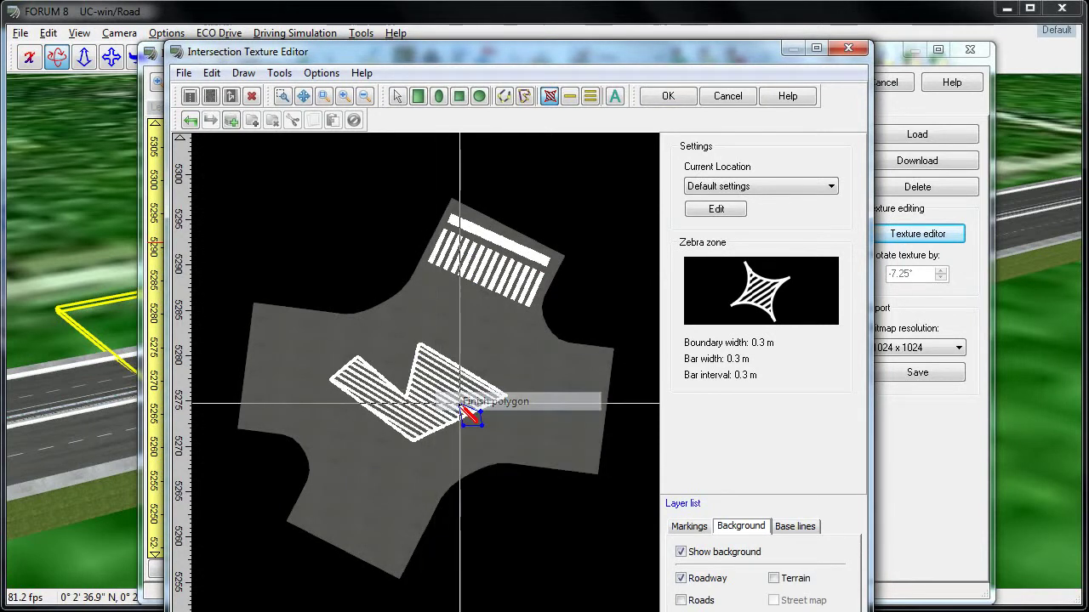
click(615, 95)
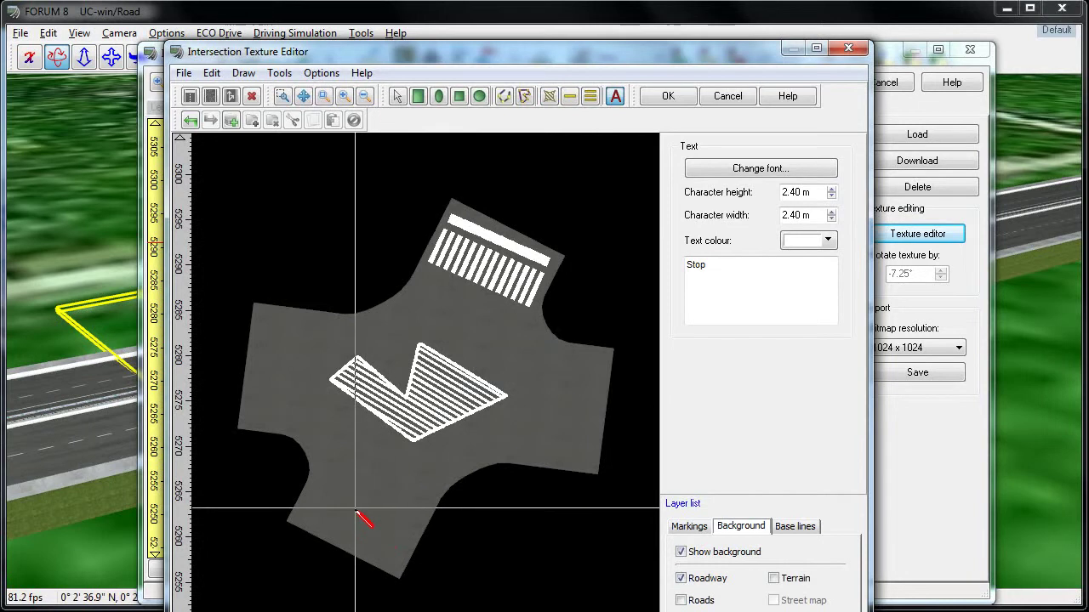
Step: Write 'Stop' on the lower arm, nudge the zebra zone up-left, and stretch the text taller
drag(355, 511, 409, 551)
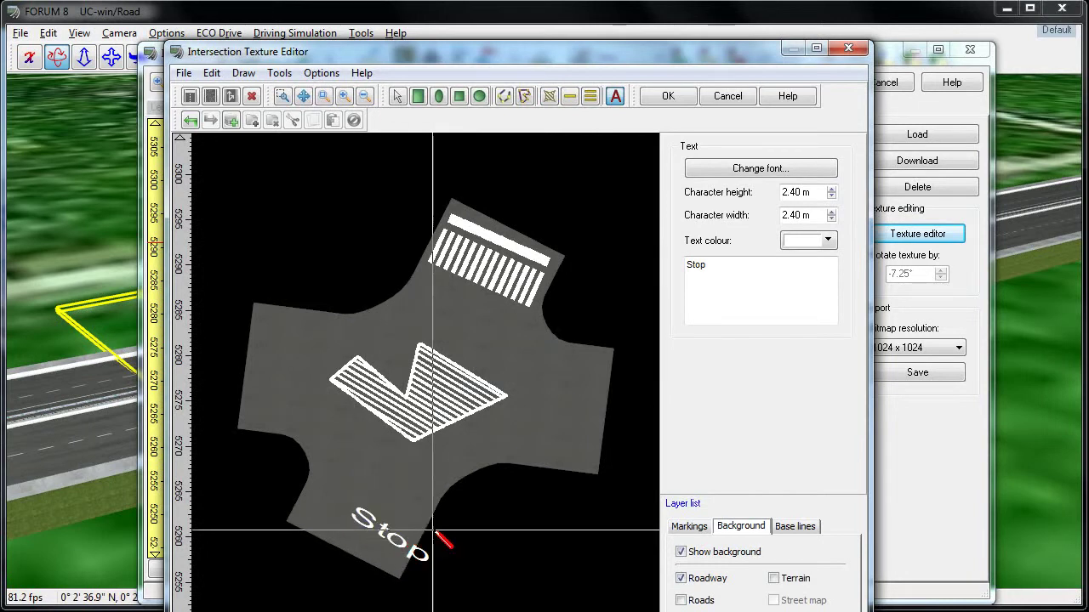
click(398, 96)
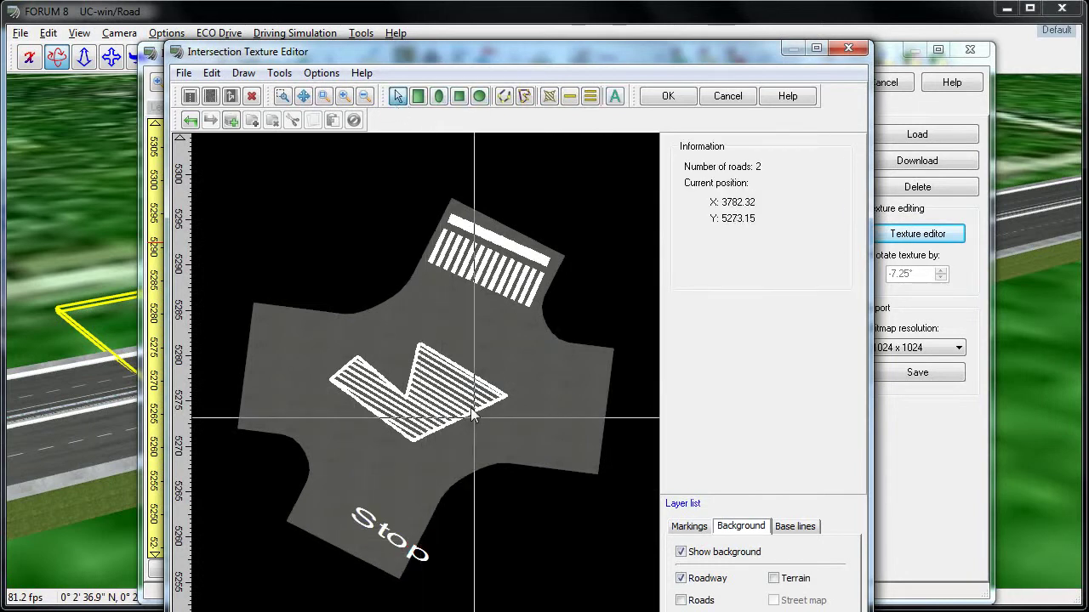
click(416, 388)
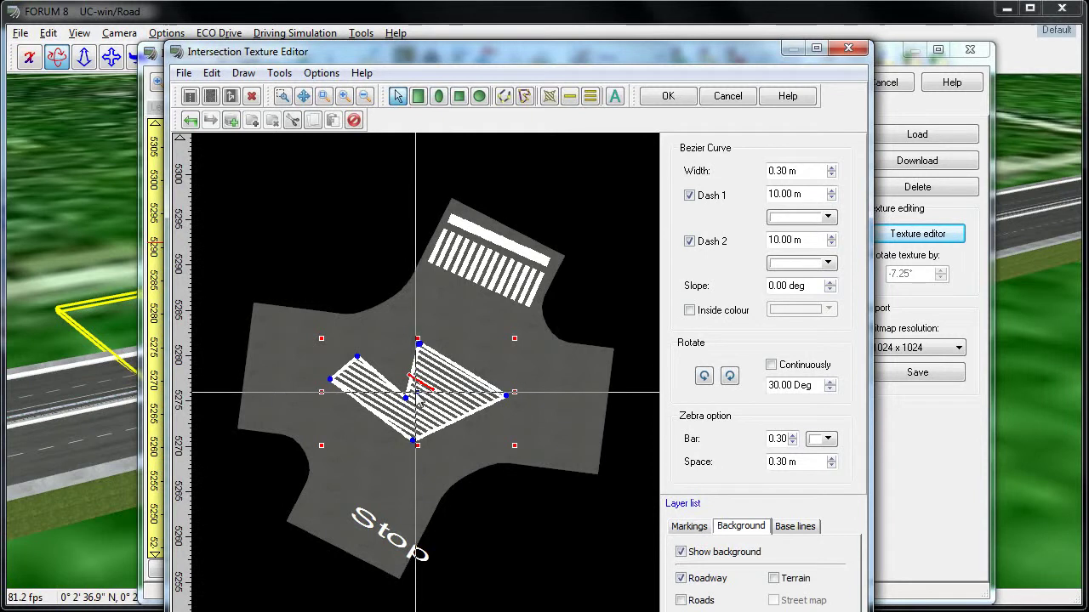
drag(408, 397, 380, 392)
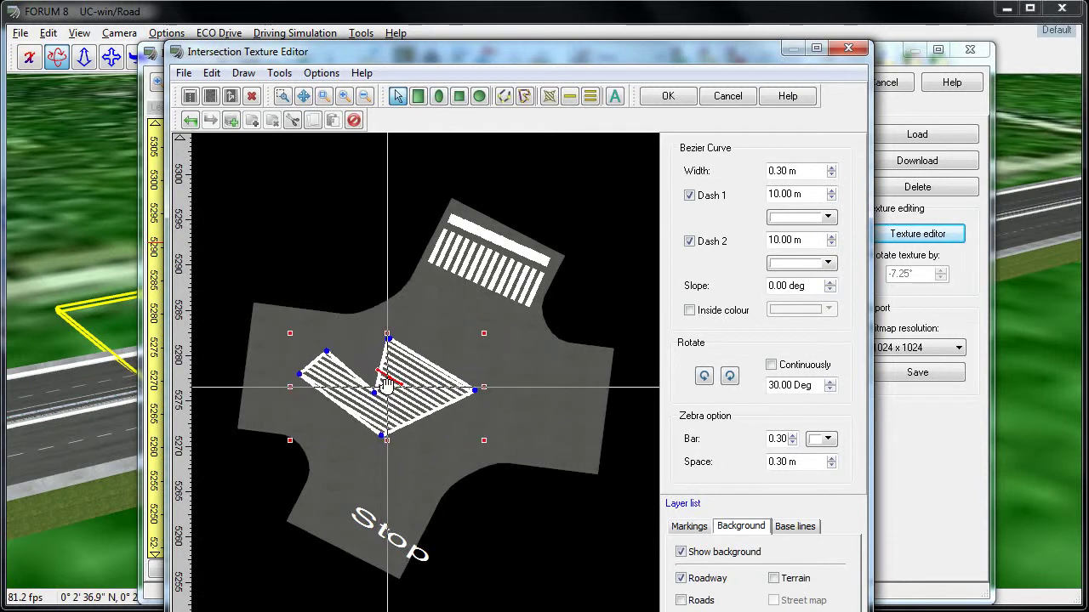
click(393, 532)
mouse_move(397, 534)
mouse_down()
mouse_move(417, 531)
mouse_move(430, 545)
mouse_move(414, 528)
mouse_up()
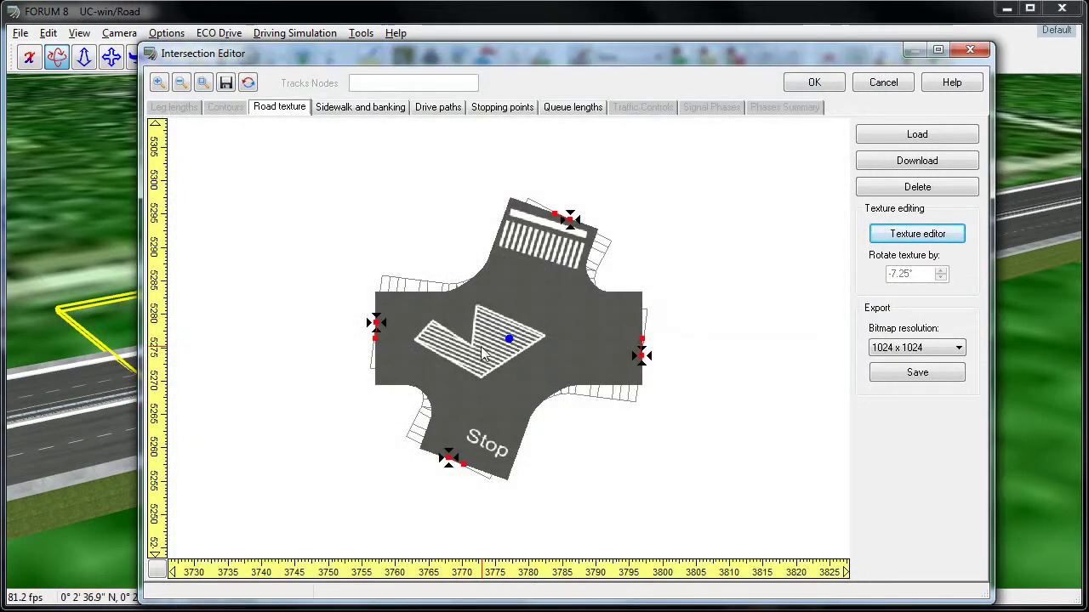
Step: Set the sidewalk texture to brick-003 and the banking texture to grass010
click(333, 107)
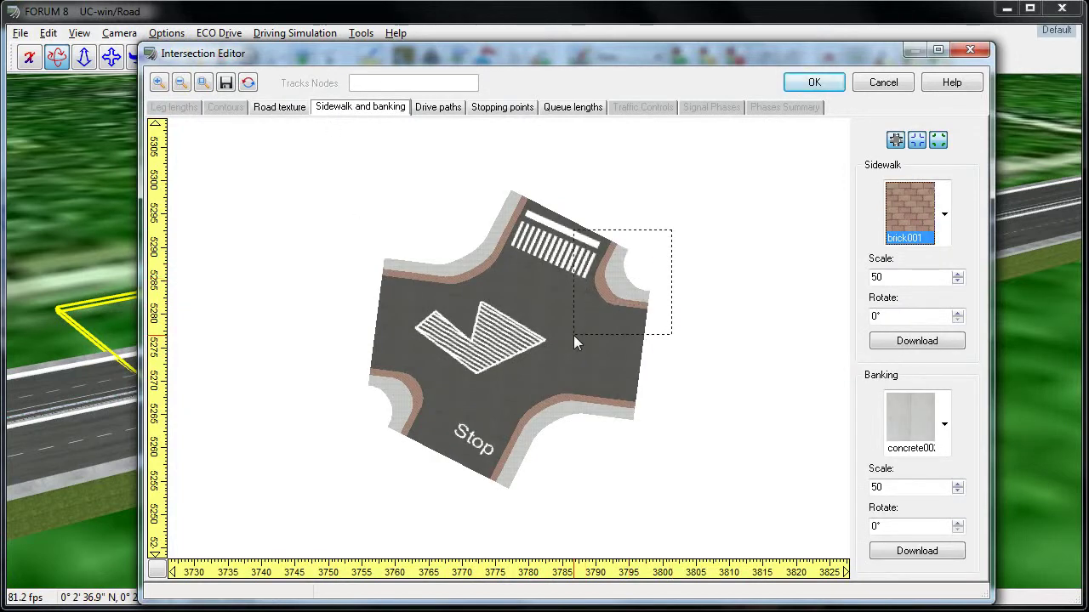
drag(573, 335, 573, 335)
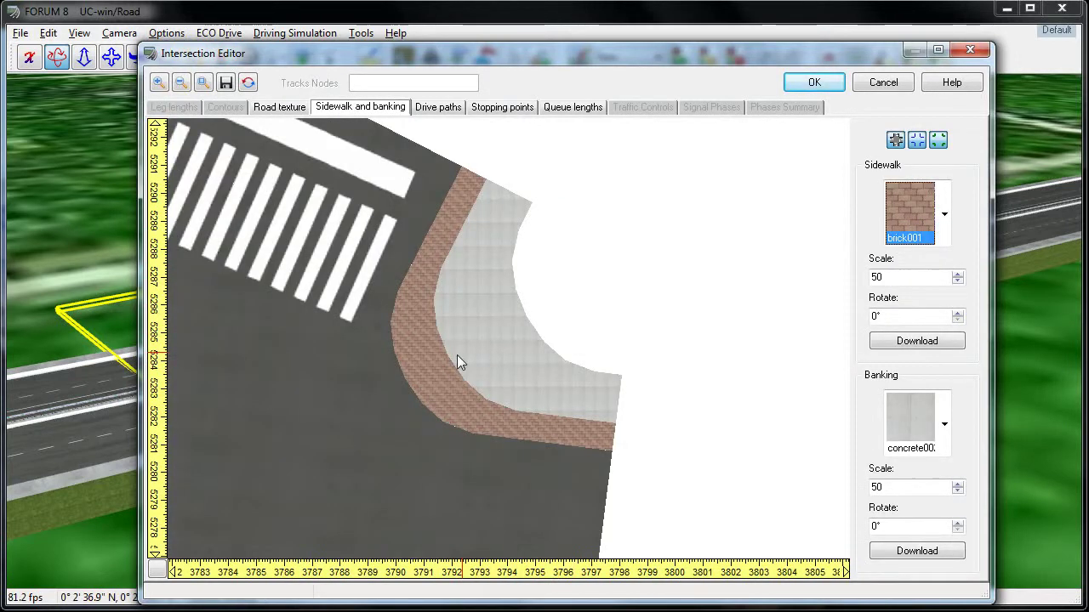
click(944, 218)
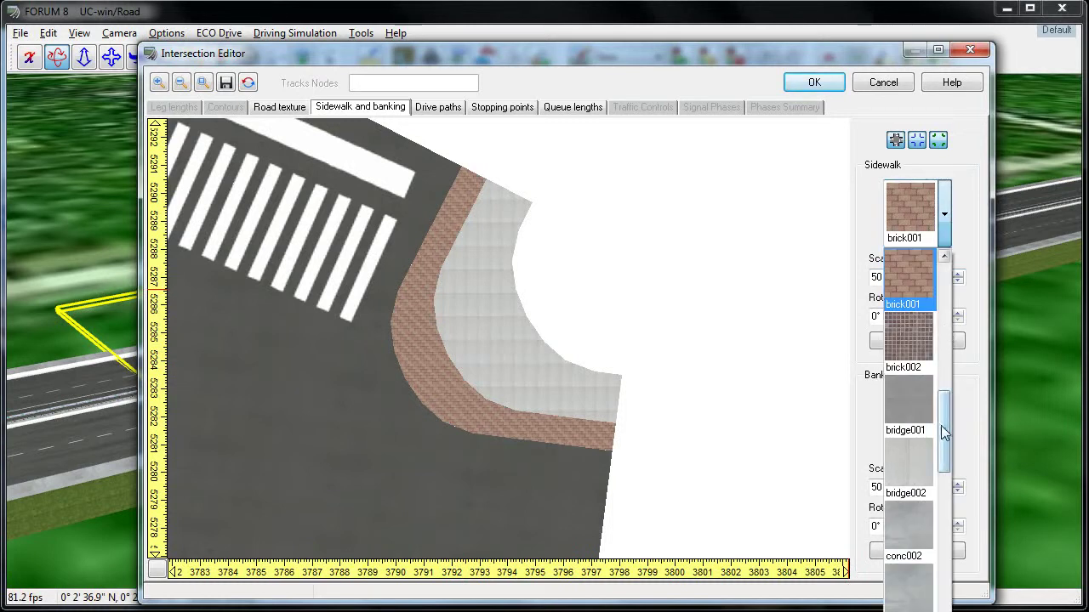
drag(944, 432, 950, 387)
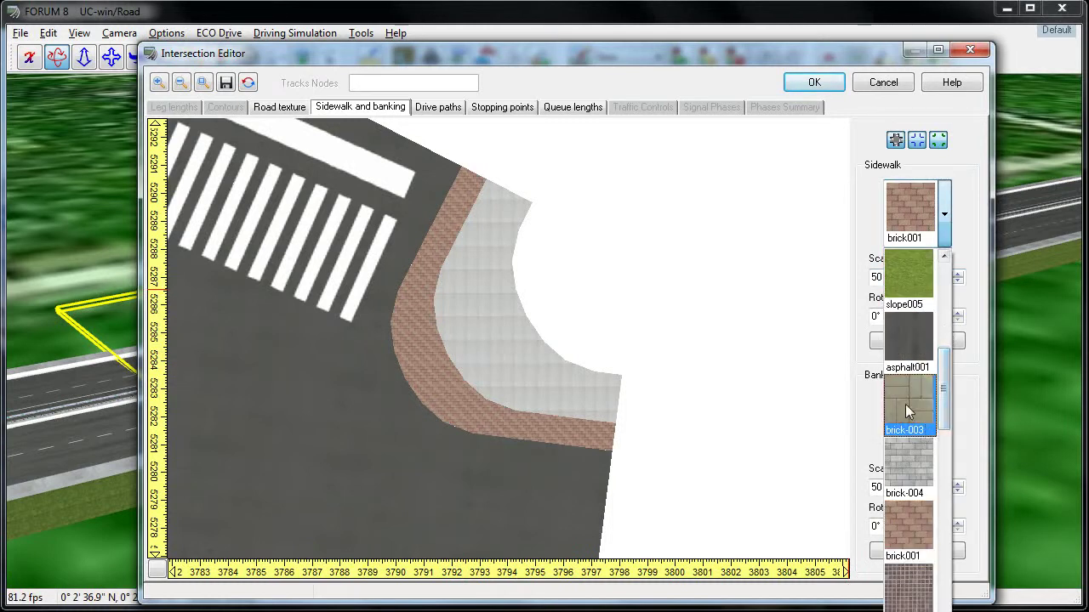
click(905, 404)
click(944, 425)
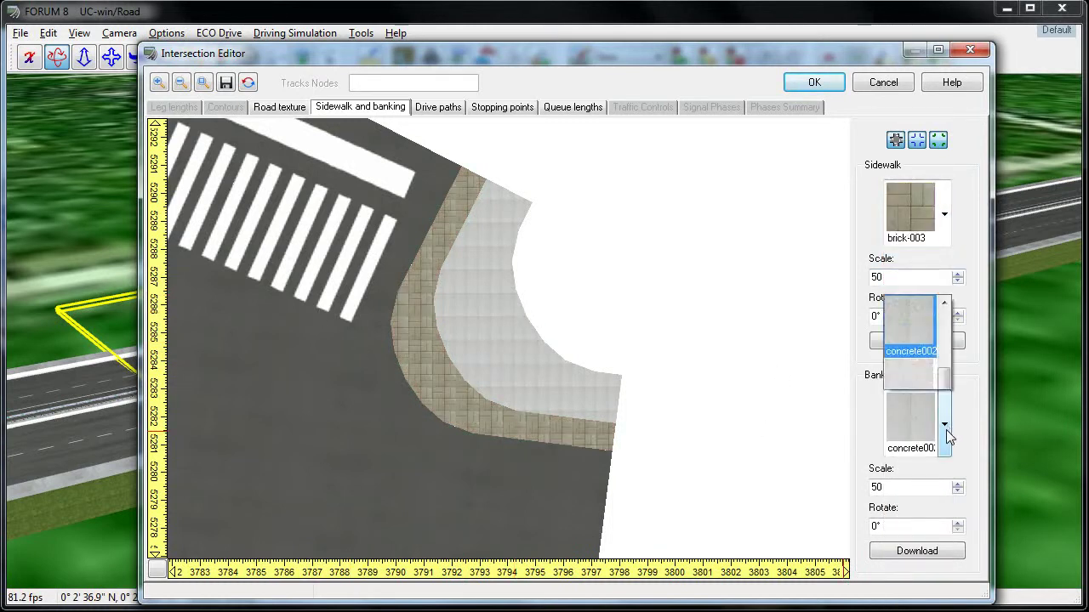
click(925, 352)
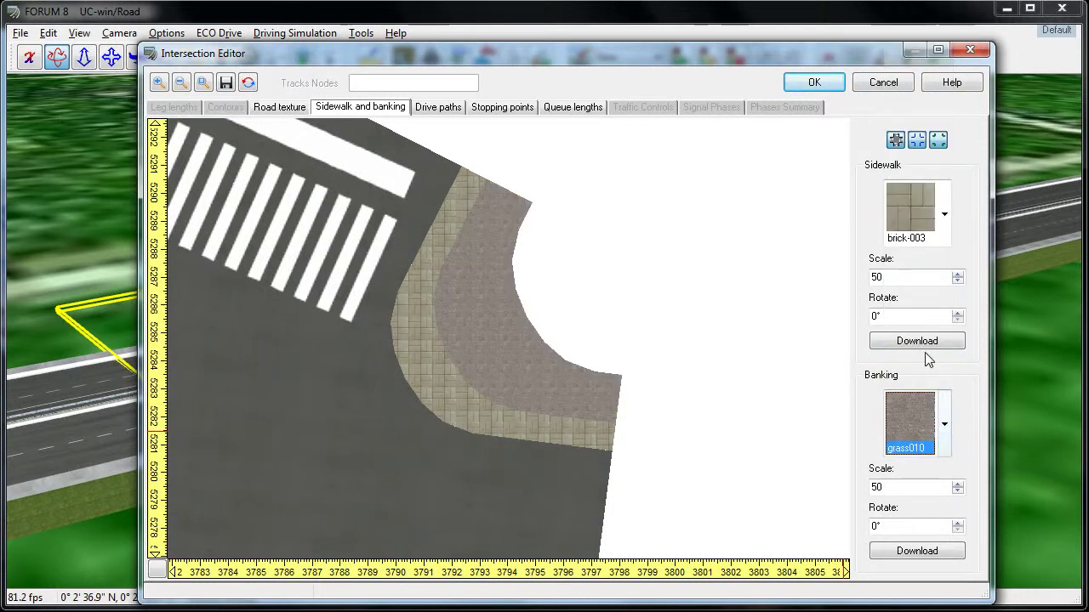
key(alt+Tab)
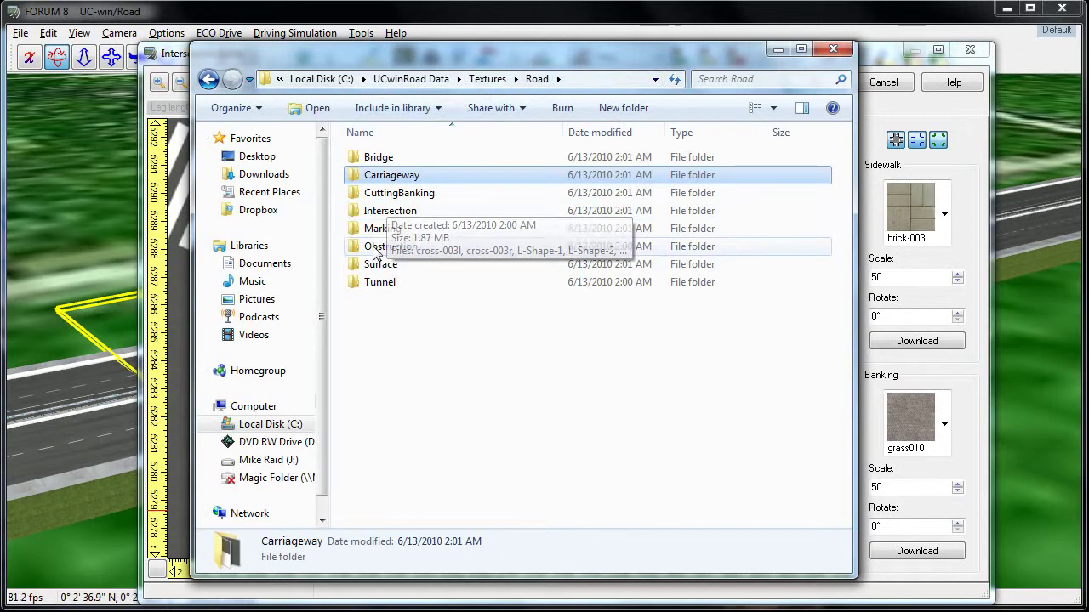
Step: Close the Textures\Road Explorer window and keep brick-003 as the sidewalk texture
click(778, 50)
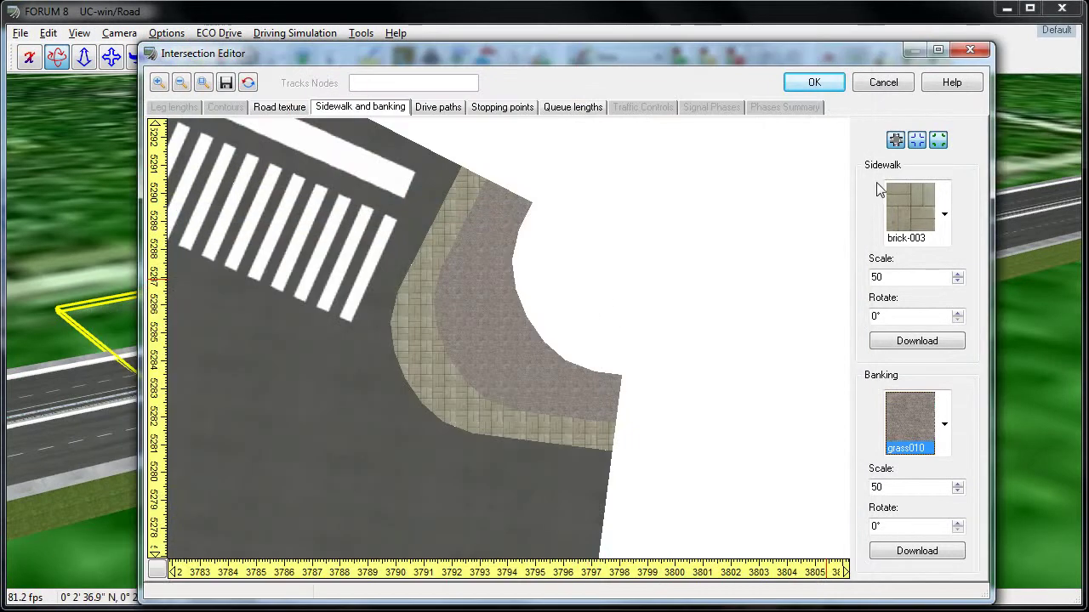
click(929, 233)
click(723, 222)
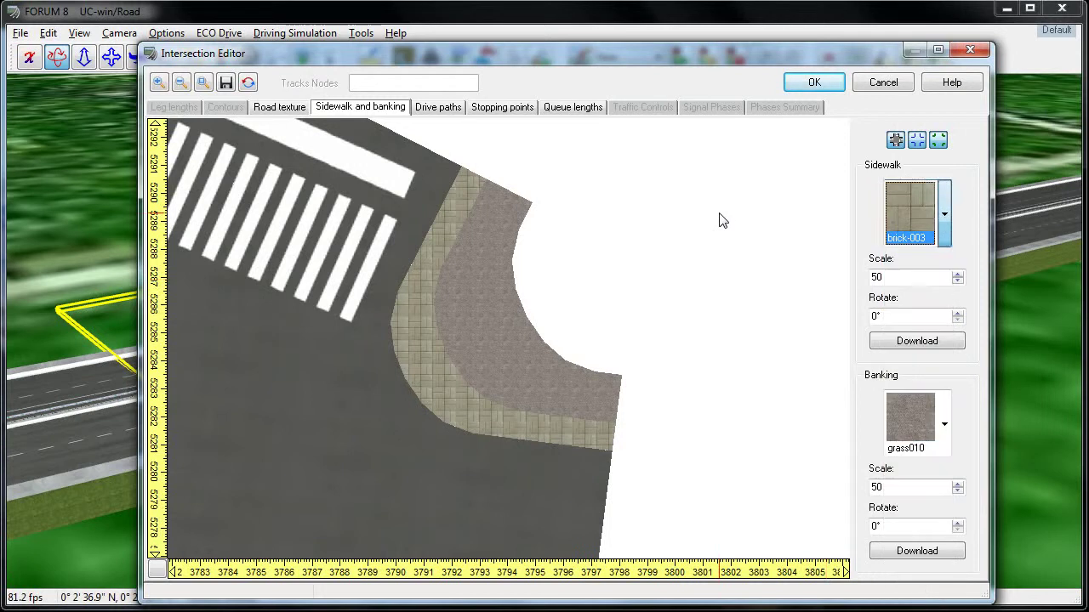
Step: Display the drive paths zoomed to fit and select the lower-left entry's path toward E
click(437, 107)
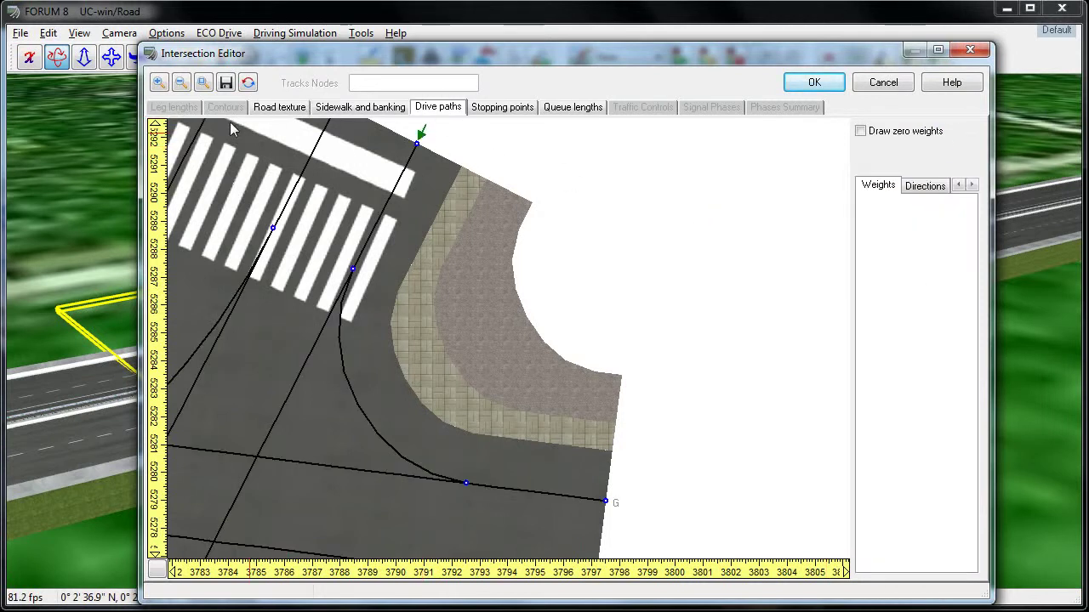
click(202, 86)
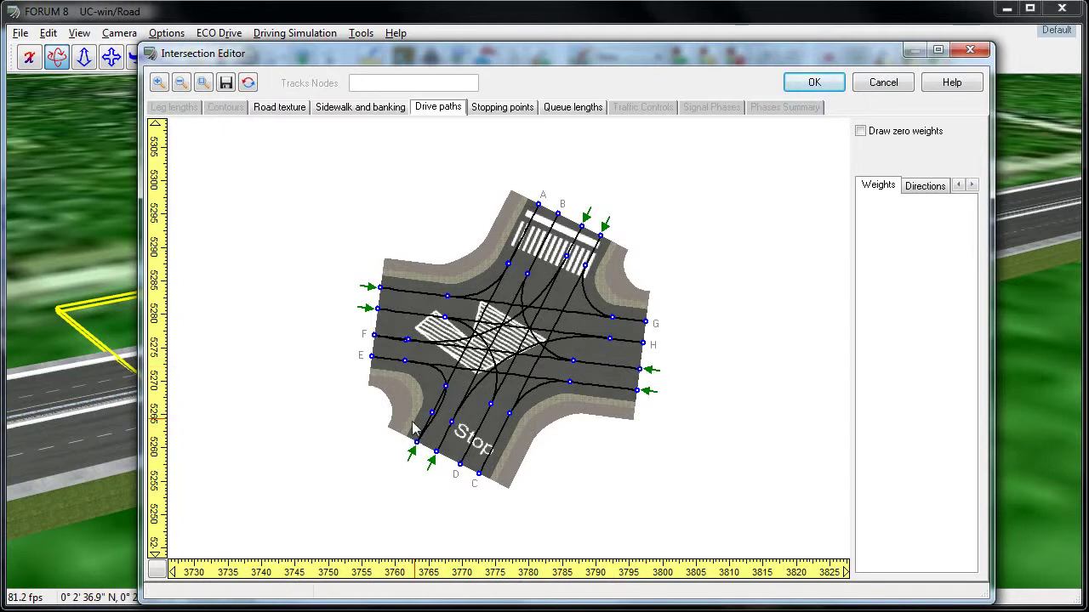
click(449, 397)
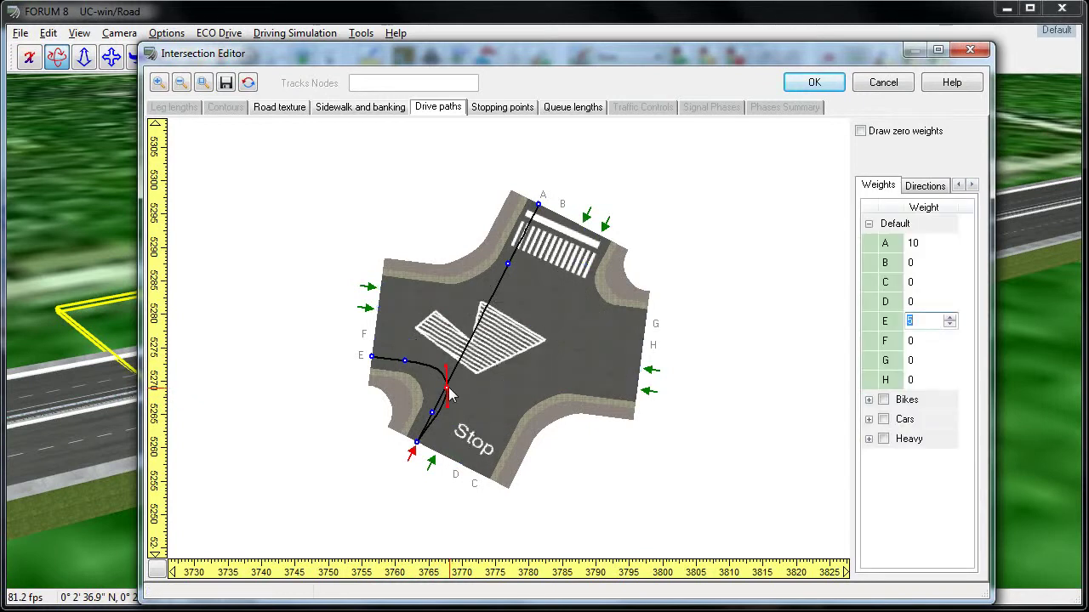
Step: Drag a vertex to reshape the turn toward E, then show the bottom entry's paths to B and H
mouse_move(453, 397)
mouse_down()
mouse_move(460, 383)
mouse_move(436, 381)
mouse_move(448, 393)
mouse_move(472, 384)
mouse_move(454, 387)
mouse_up()
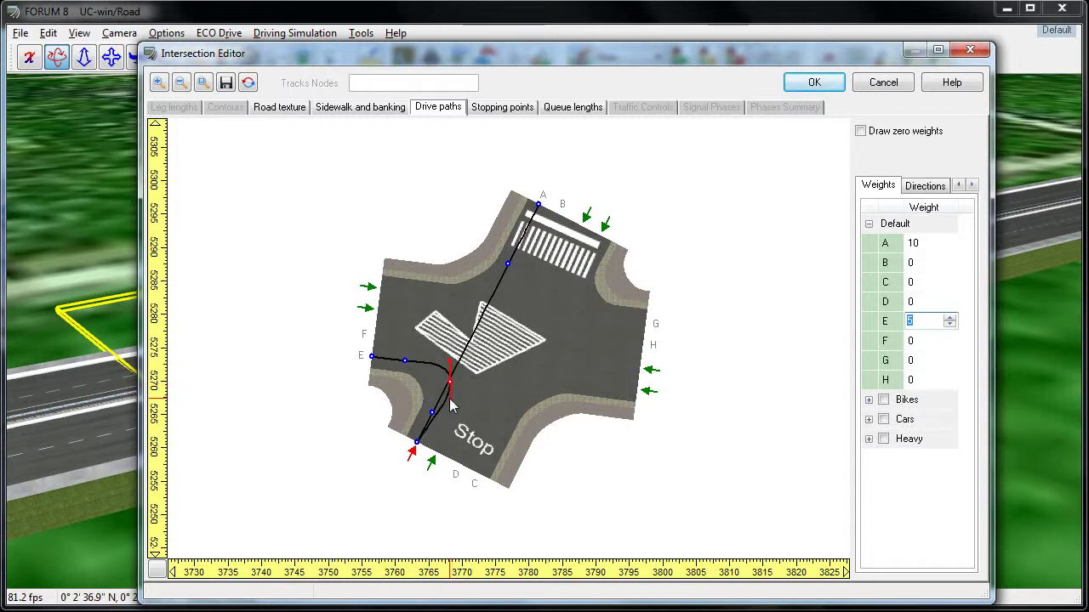
mouse_move(449, 393)
mouse_down()
mouse_move(469, 414)
mouse_move(437, 420)
mouse_move(474, 417)
mouse_move(444, 421)
mouse_move(459, 415)
mouse_move(447, 409)
mouse_move(436, 418)
mouse_move(458, 399)
mouse_move(444, 390)
mouse_up()
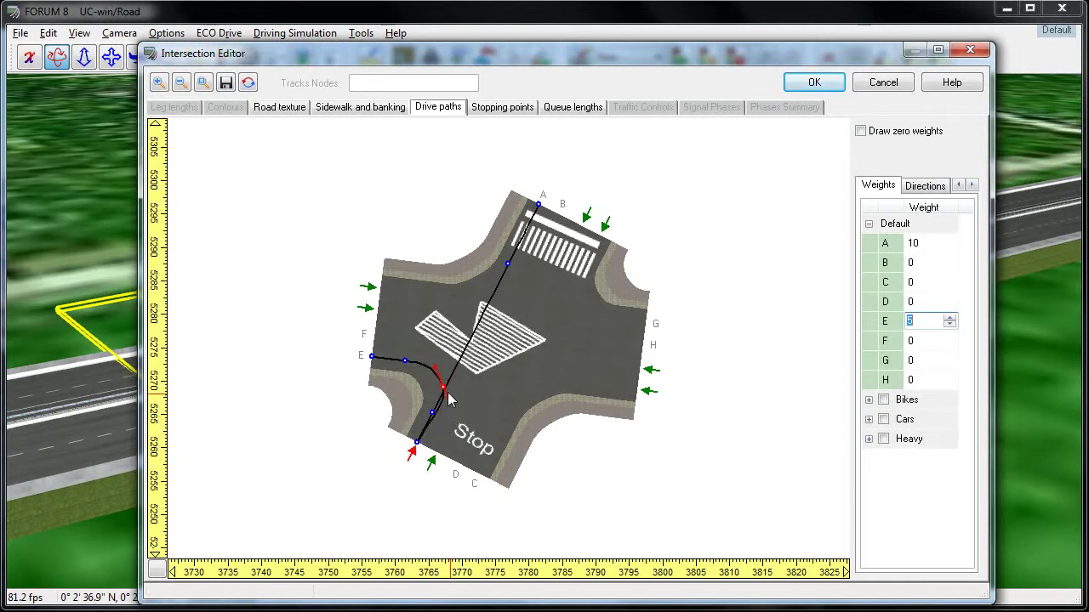
click(431, 461)
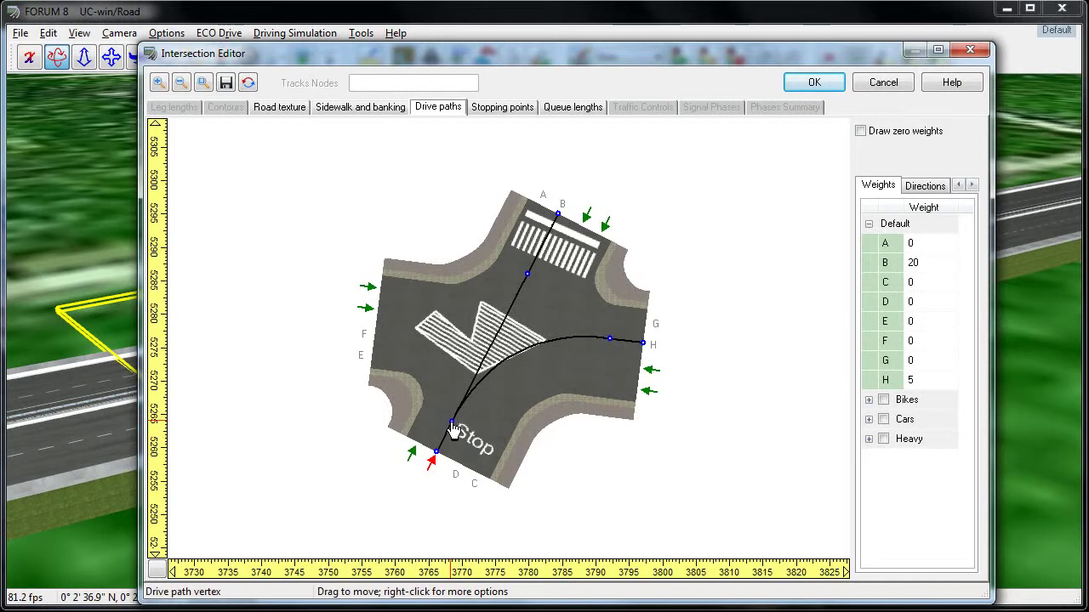
click(453, 432)
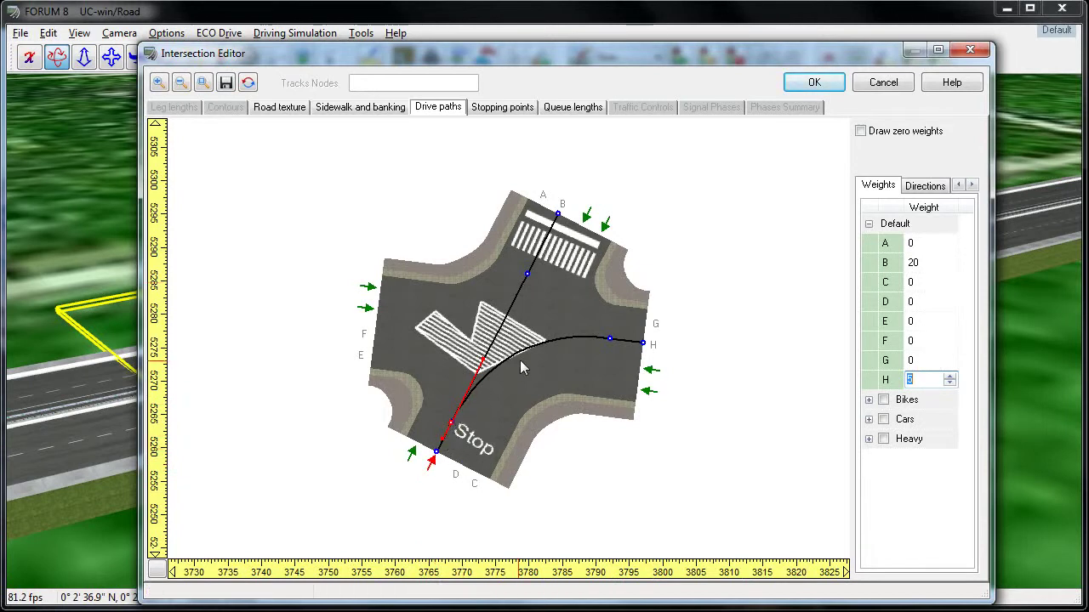
Step: Raise the bottom entry's weight for exit B from 20 to 40
click(920, 264)
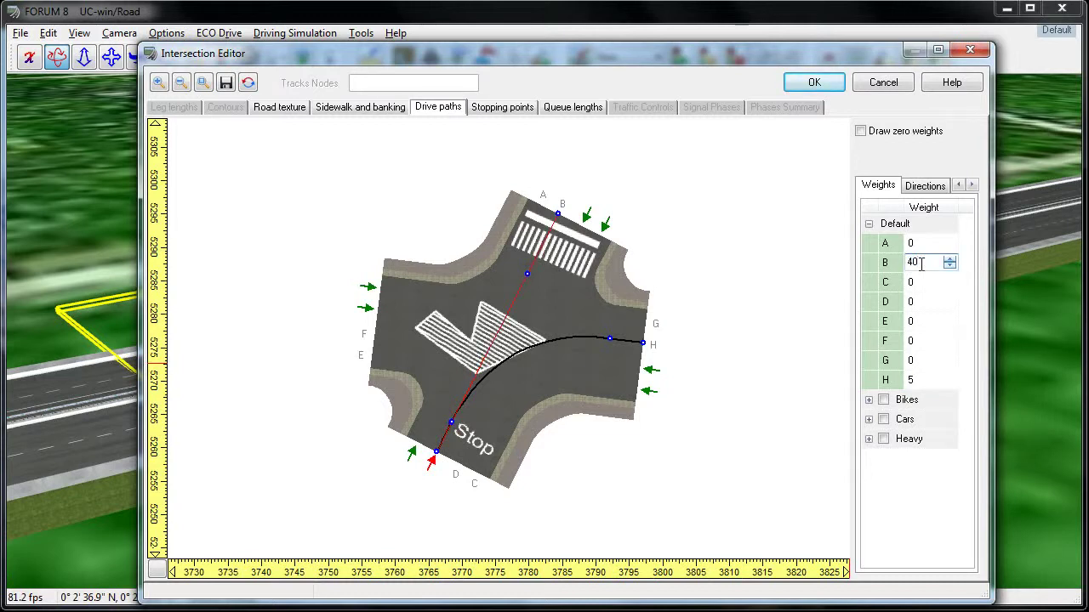
key(Return)
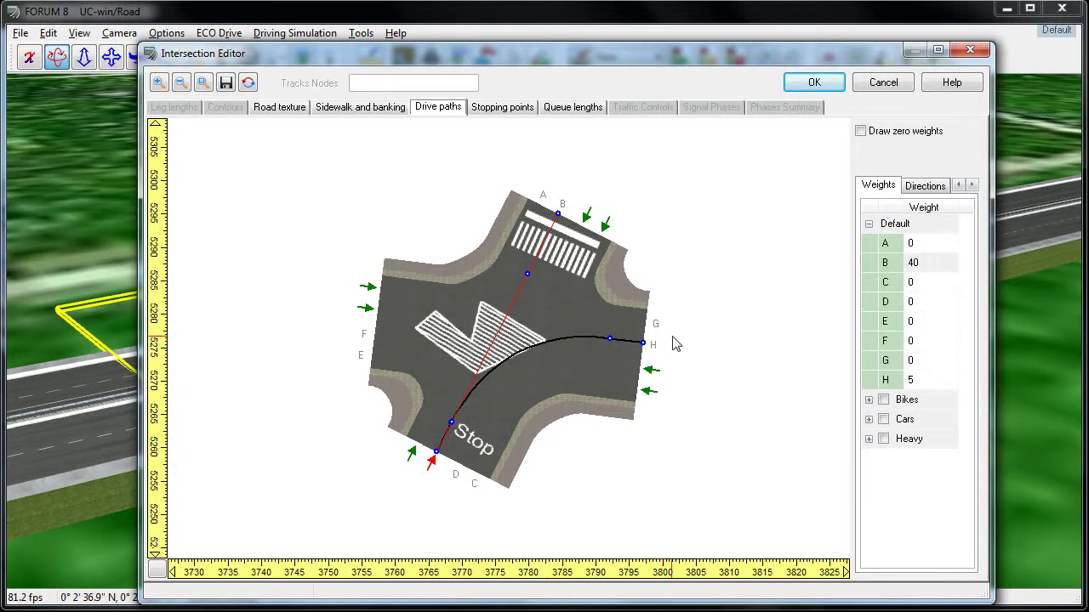
click(499, 109)
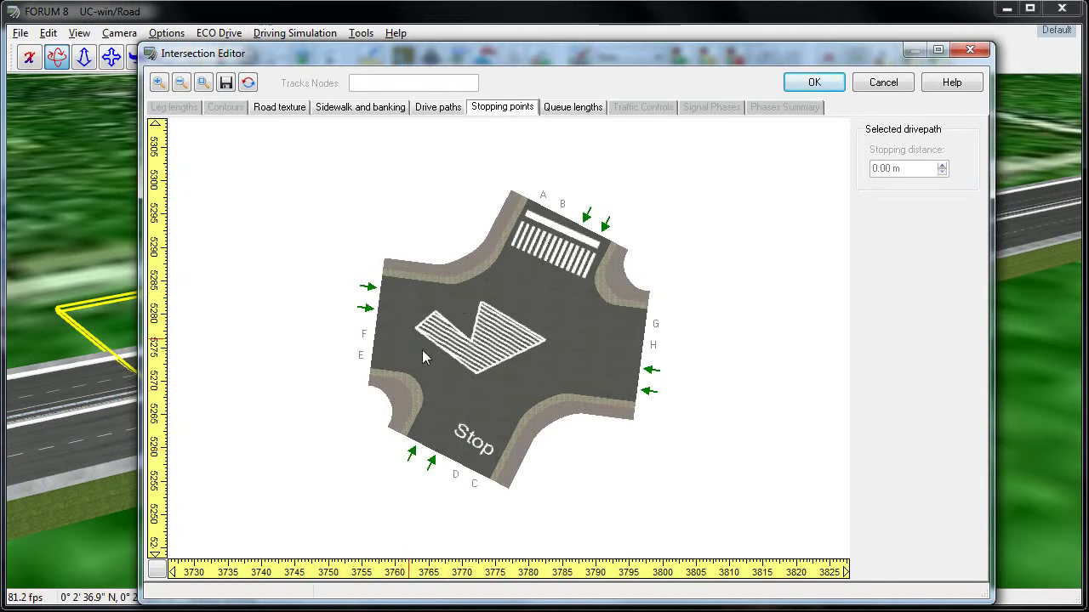
Step: Move the stopping points on the top-right entry's paths to C and G toward the crosswalk
click(605, 228)
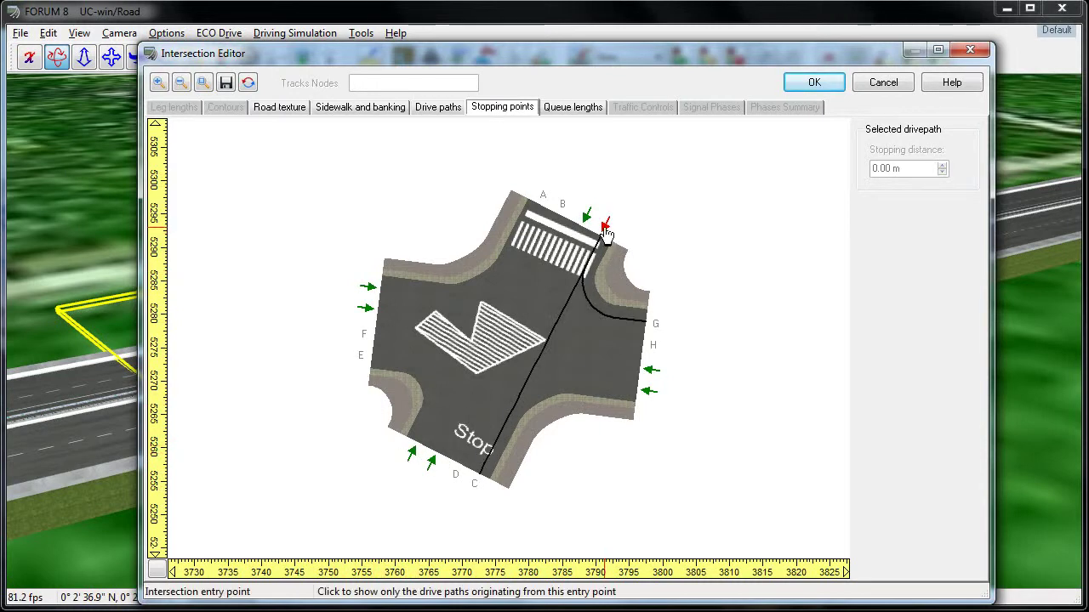
click(558, 324)
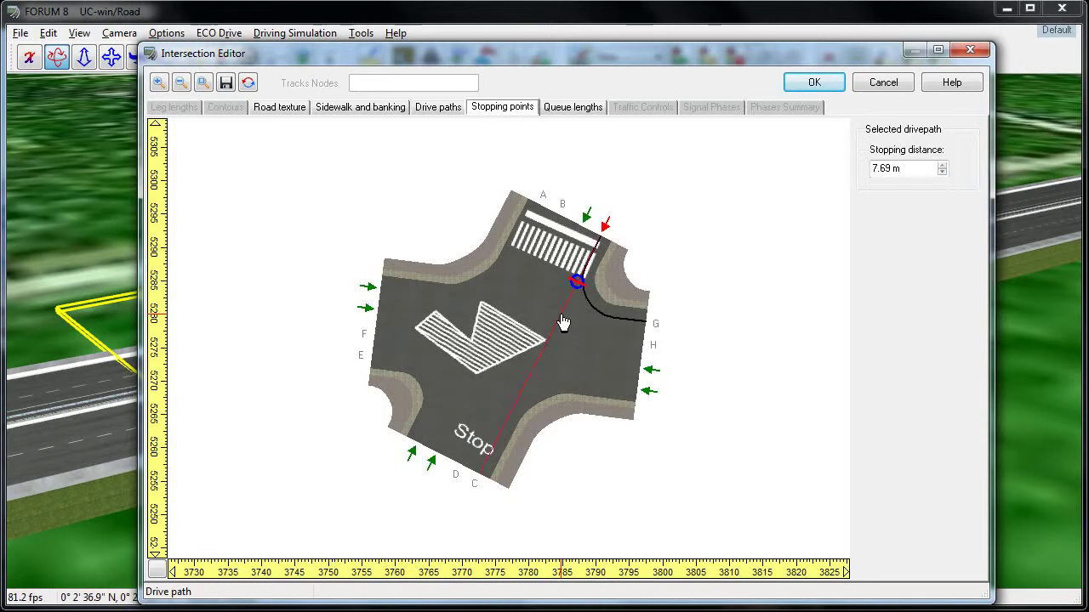
drag(574, 282, 578, 274)
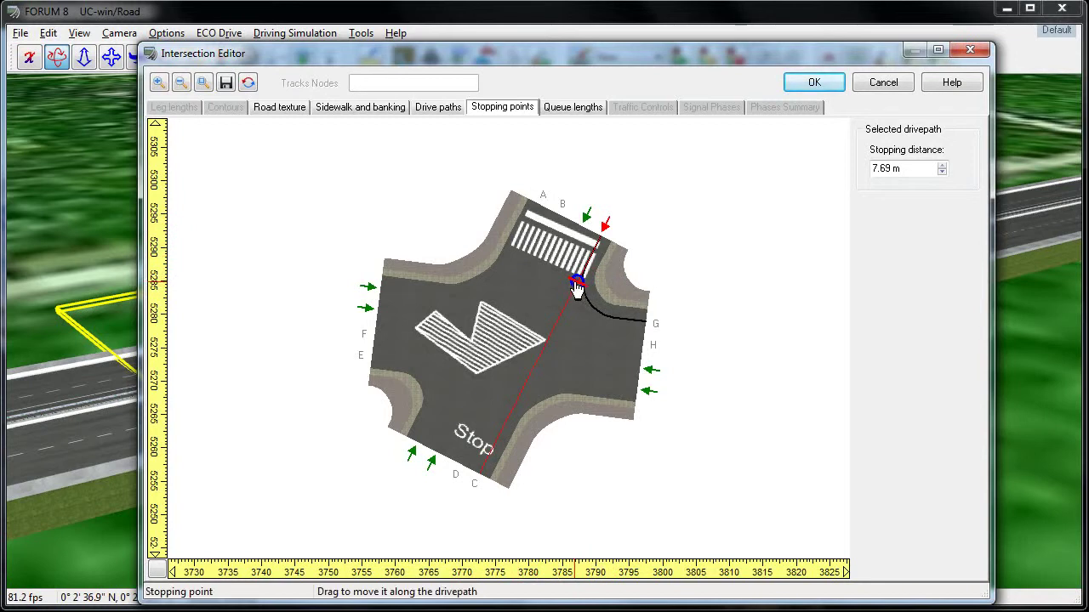
drag(577, 288, 598, 247)
click(587, 303)
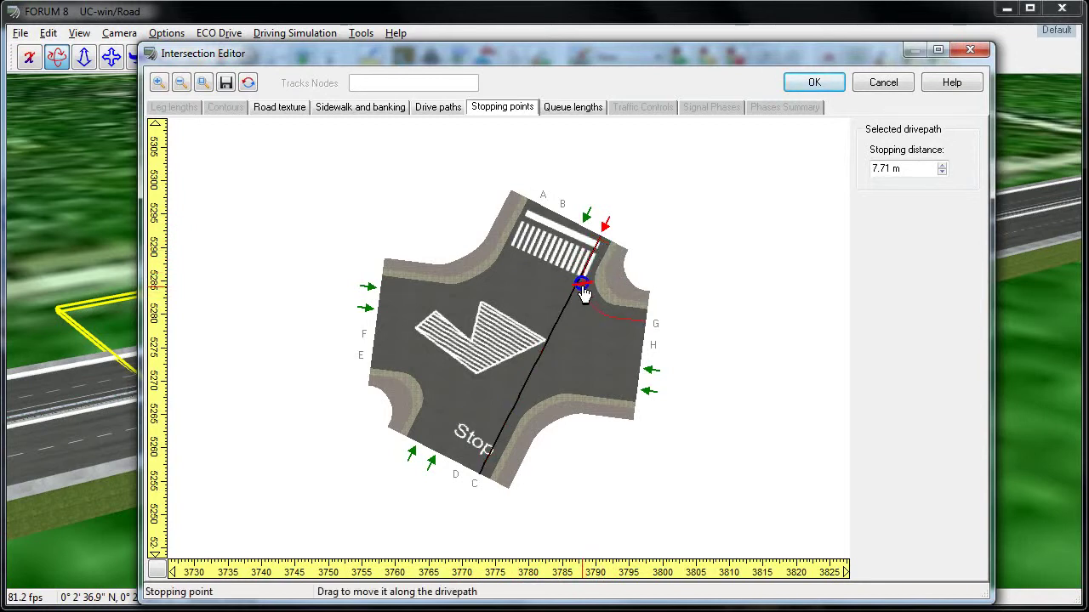
drag(581, 287, 600, 248)
Step: Show the other top entry's drive paths and select its straight path to D
click(587, 216)
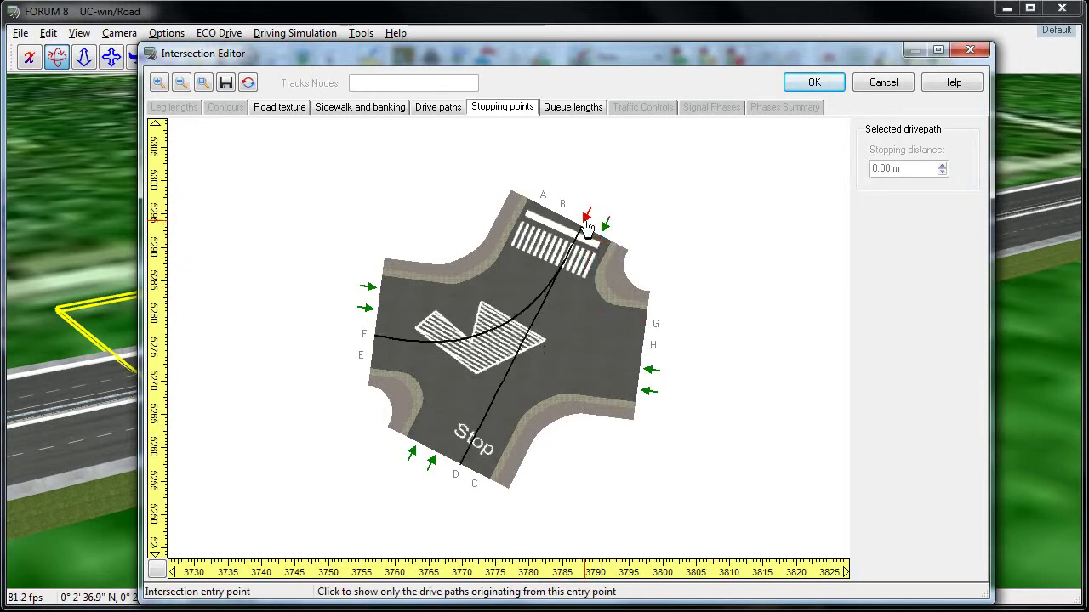
click(518, 354)
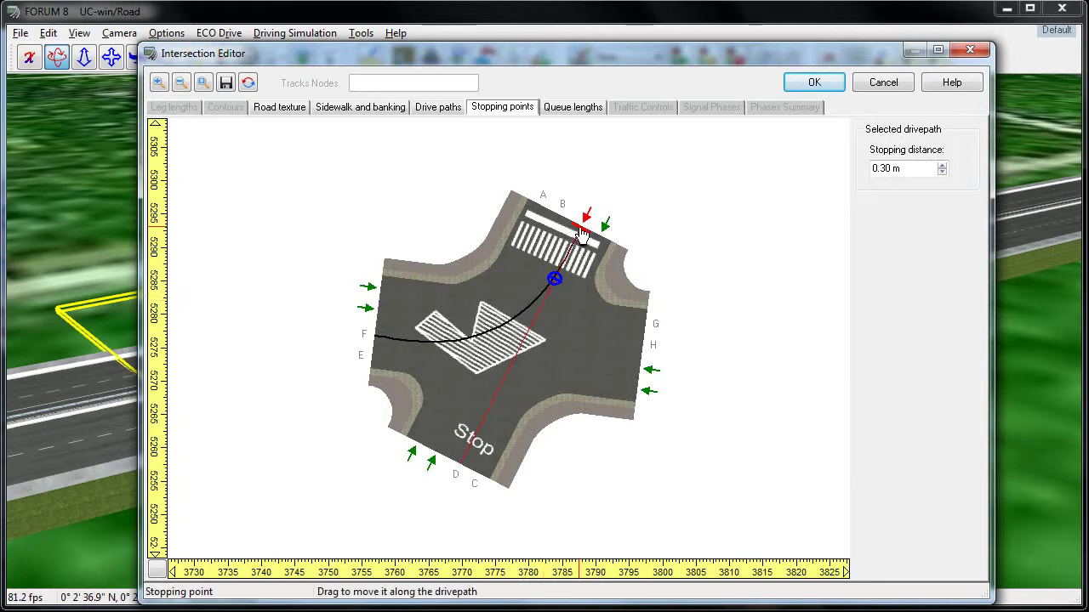
click(570, 114)
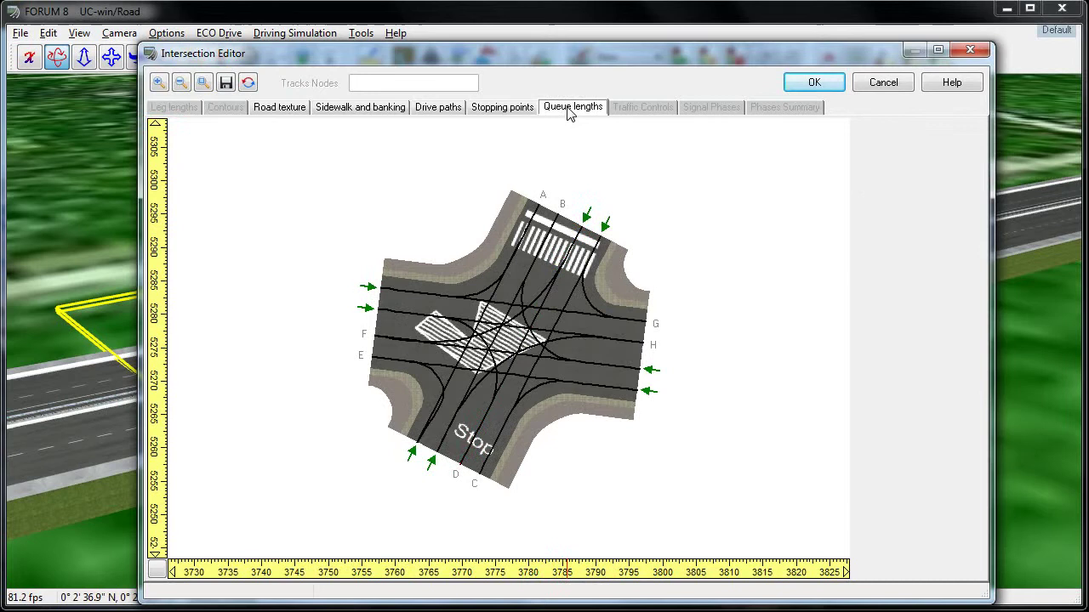
Step: Give entry E a queue length of 5 and entry B a queue length of 6, then apply with OK
click(412, 460)
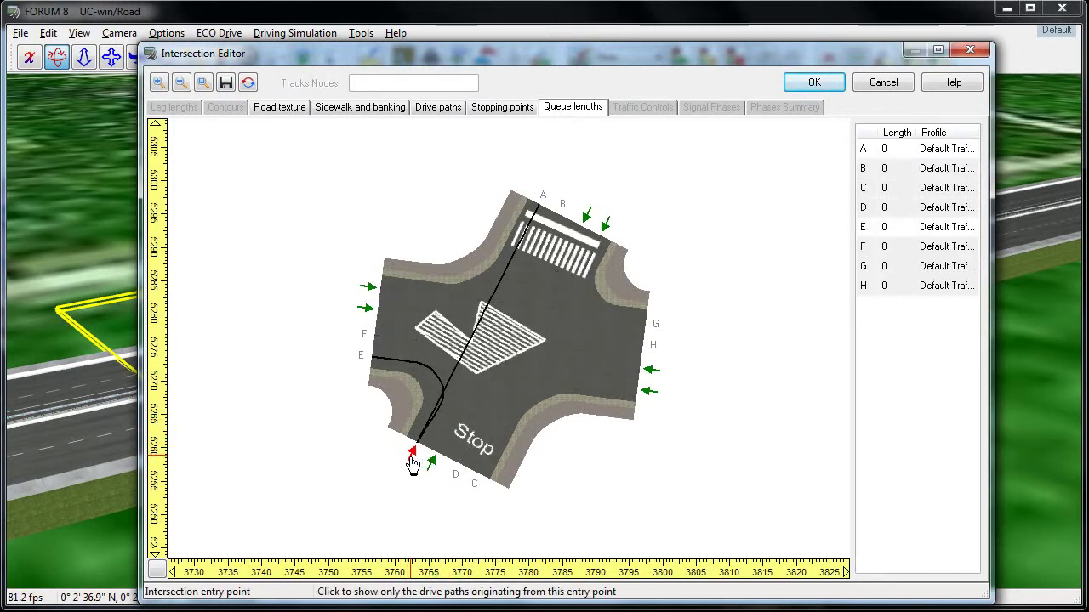
click(891, 230)
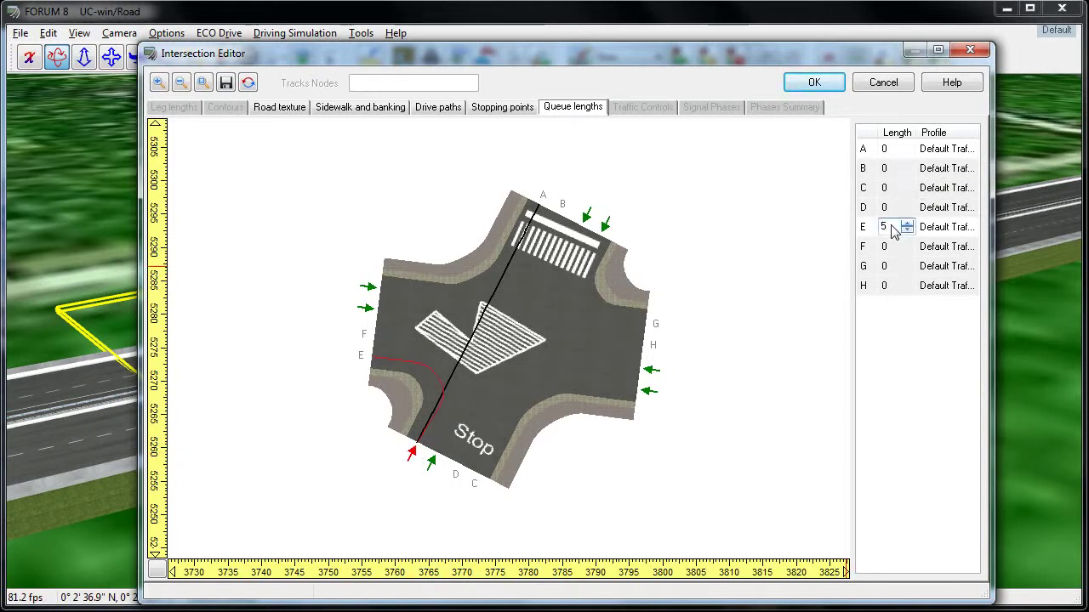
click(935, 367)
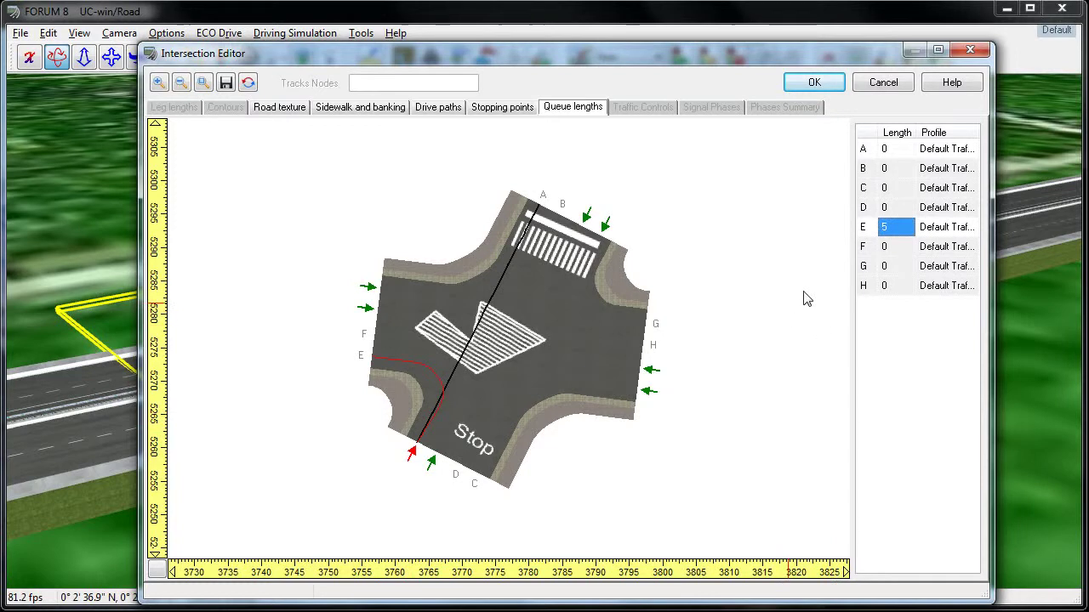
click(586, 218)
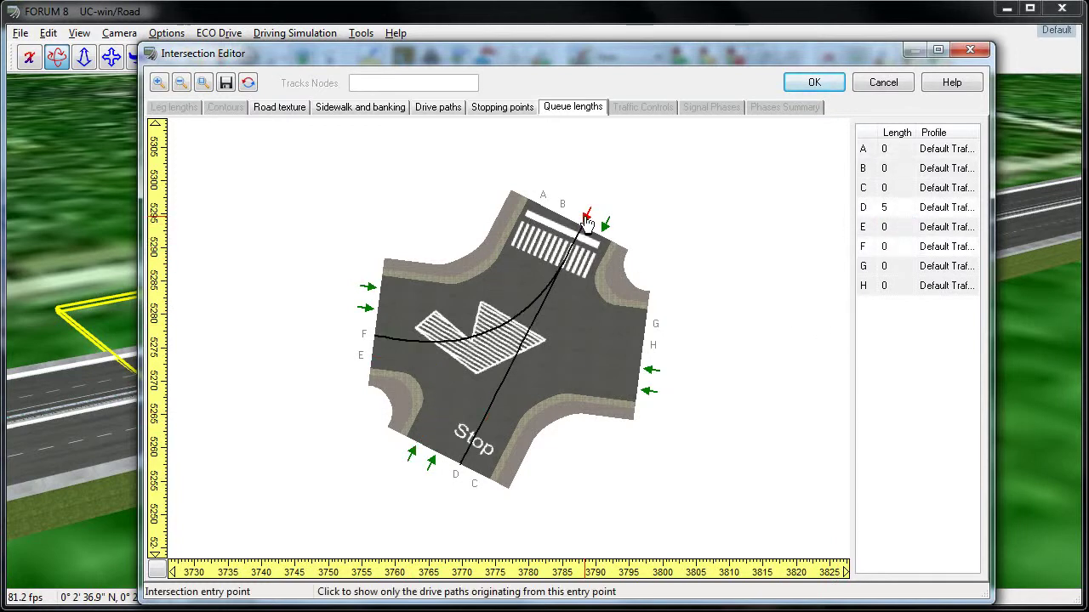
click(605, 225)
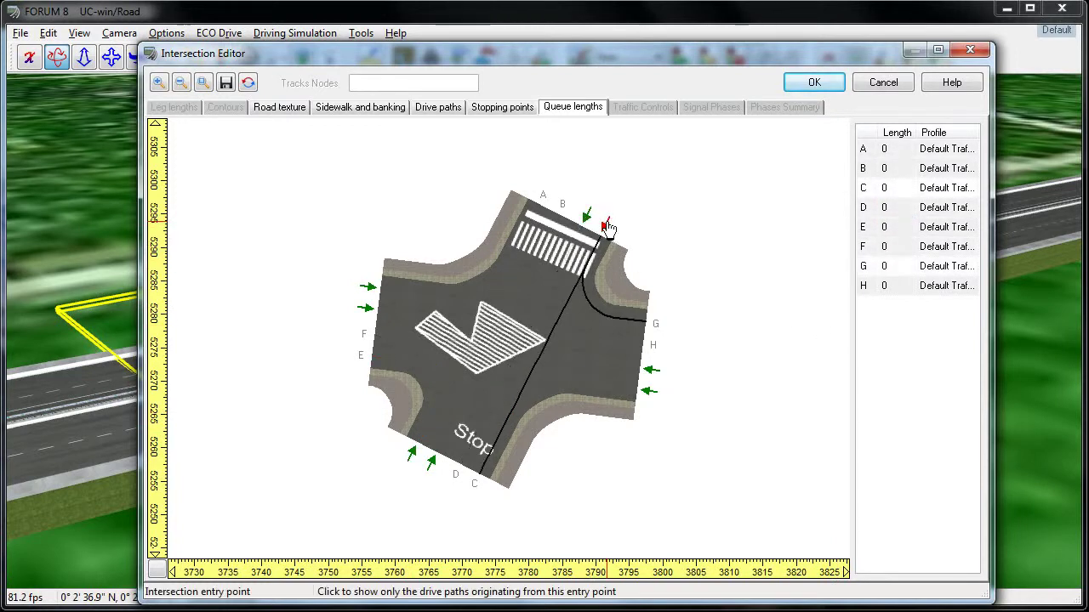
click(429, 463)
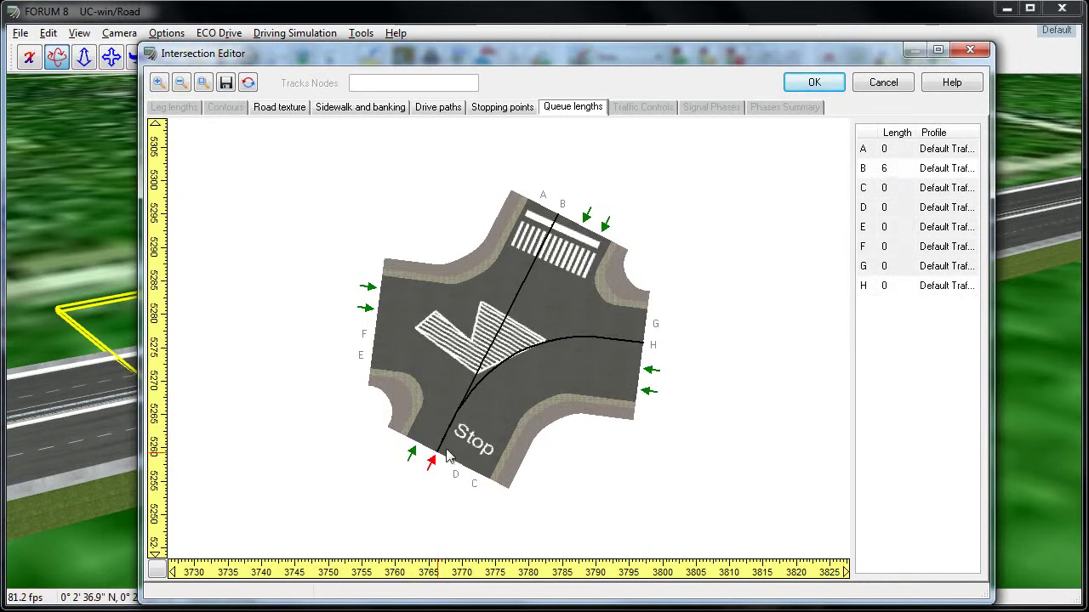
click(814, 84)
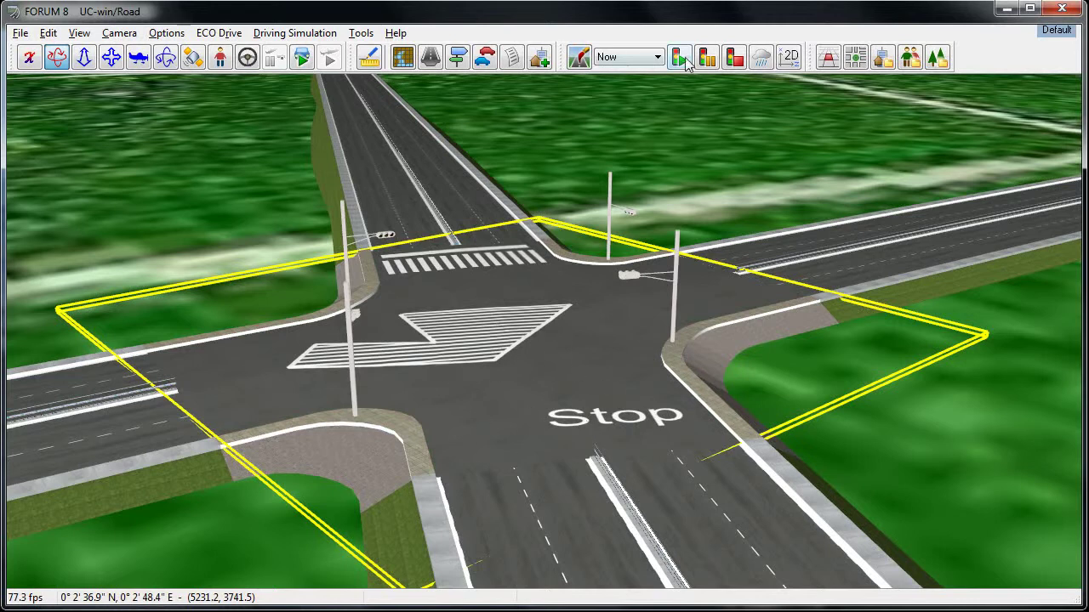
Step: Deselect the intersection in the 3D view
click(683, 99)
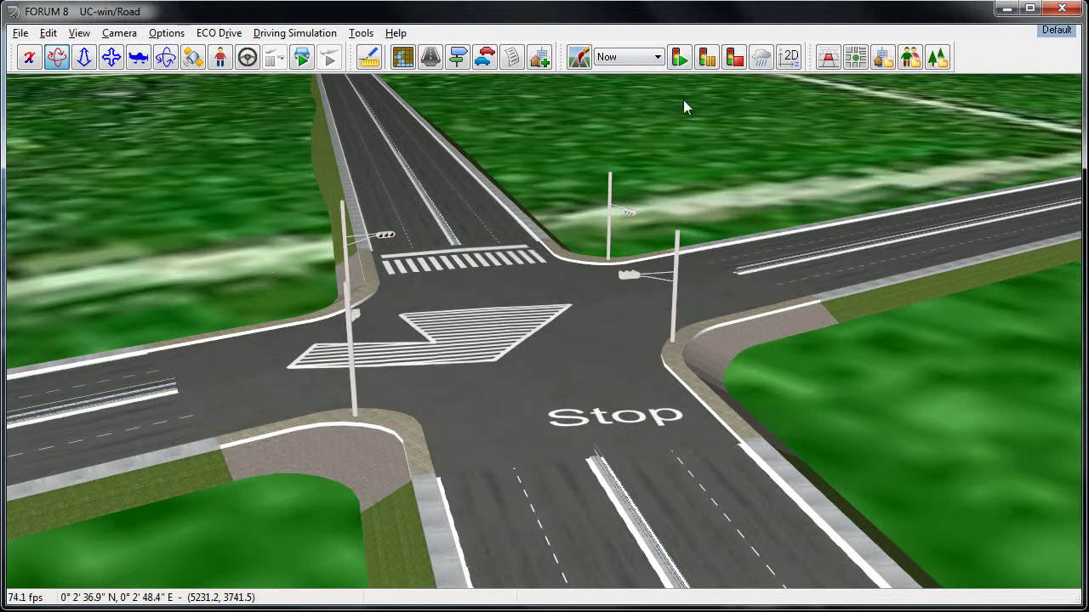
Step: Turn on the traffic simulation so the queued cars and truck drive through the crossroads
click(680, 58)
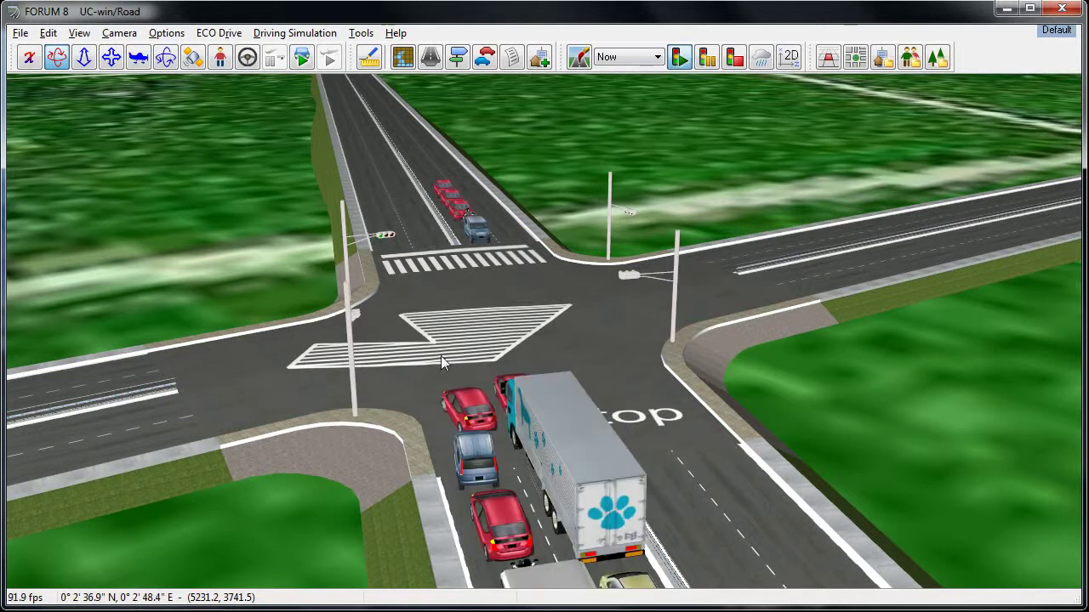